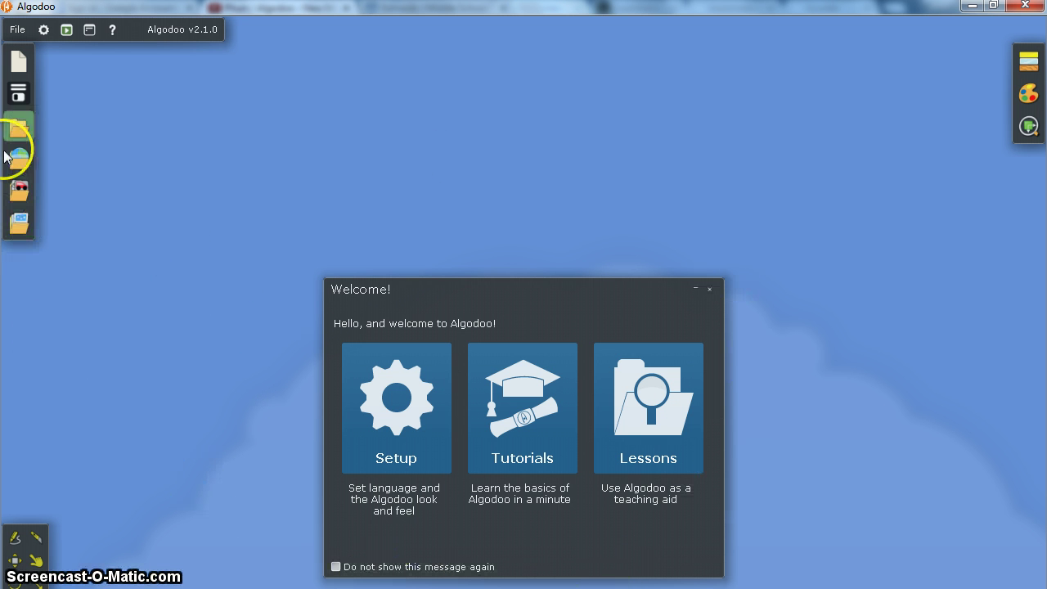
Start a new scene with the Autumn palette and close the Welcome window
{"action": "left_click", "coordinate": [20, 72]}
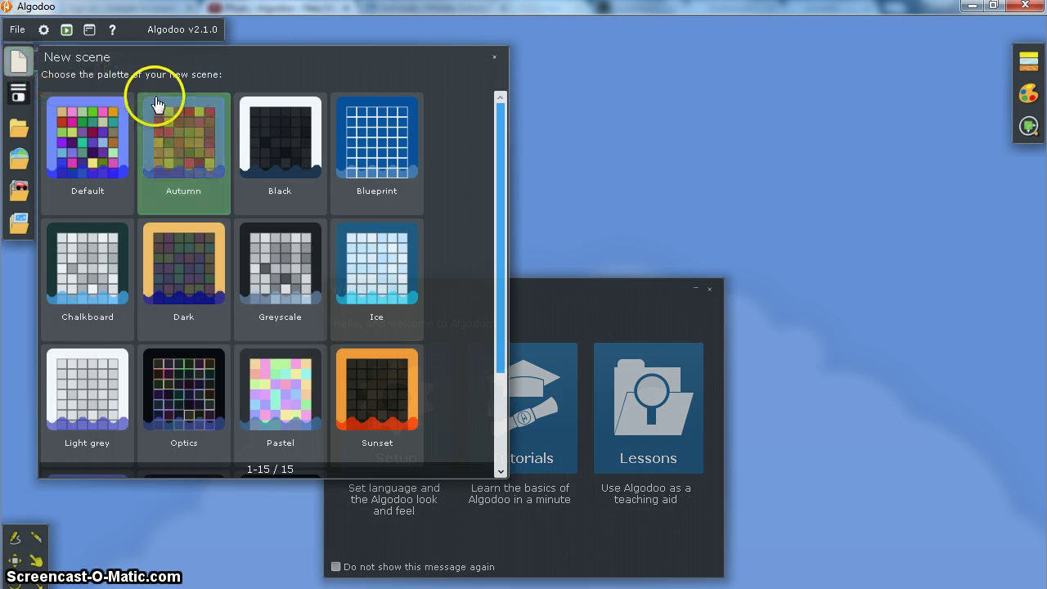
{"action": "left_click", "coordinate": [188, 149]}
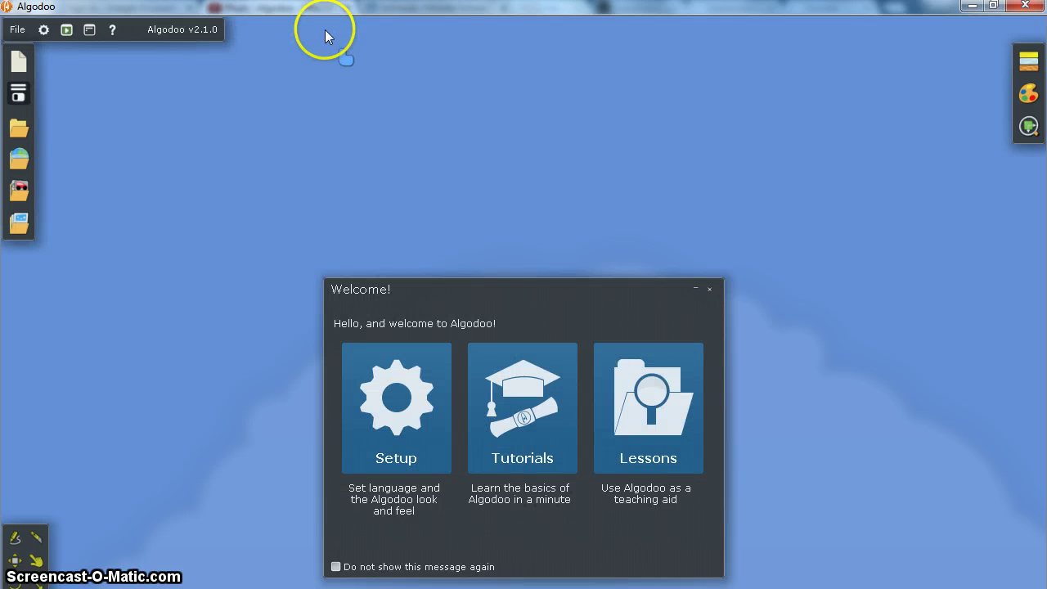
{"action": "left_click", "coordinate": [711, 290]}
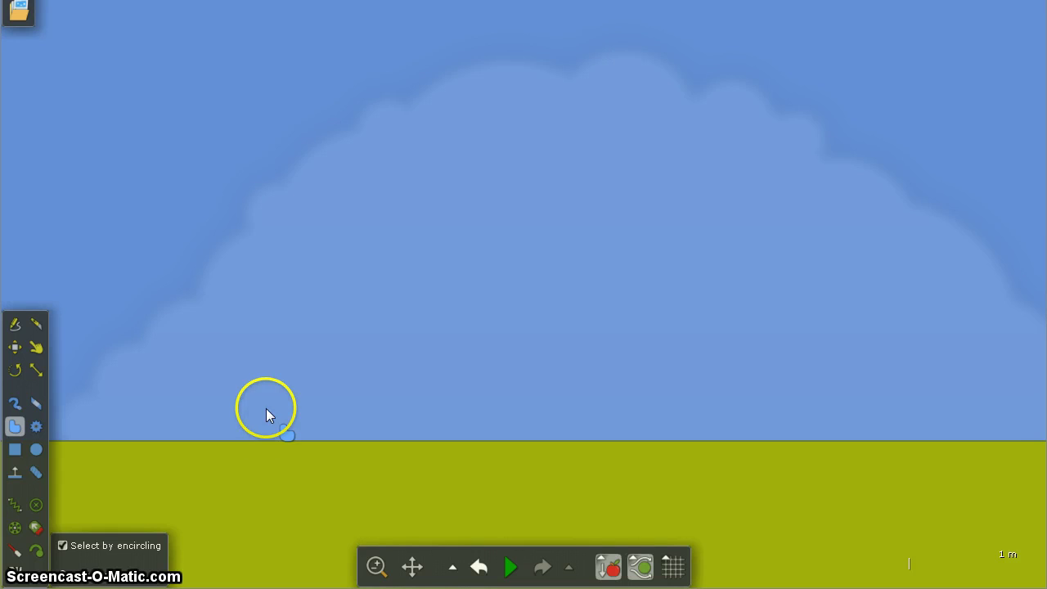
Draw a wheel-sized circle in the sky and place a clone of it to its right
{"action": "left_click", "coordinate": [36, 451]}
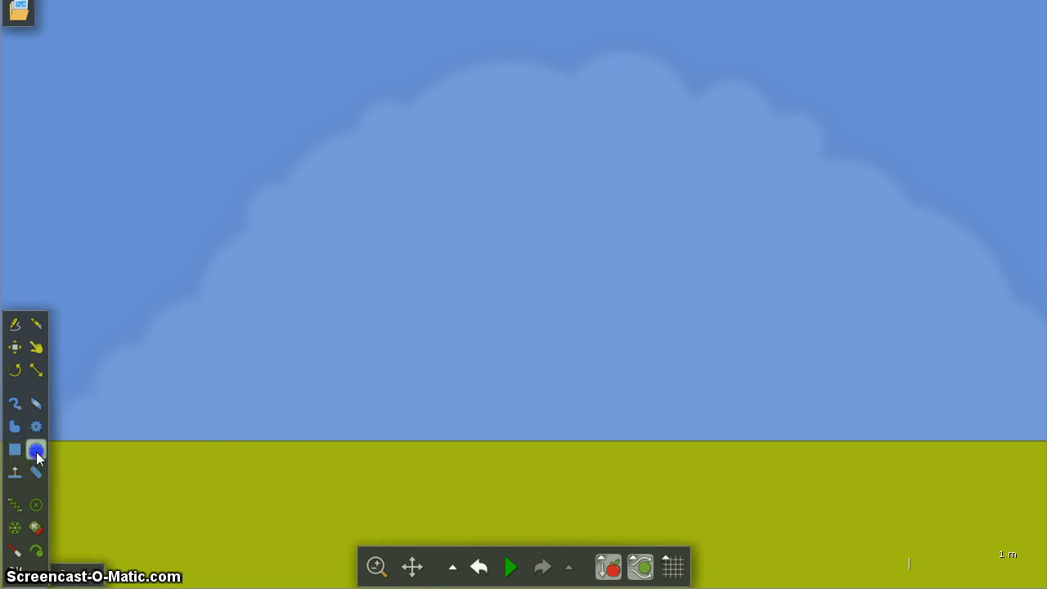
{"action": "left_click_drag", "start_coordinate": [326, 145], "coordinate": [347, 187]}
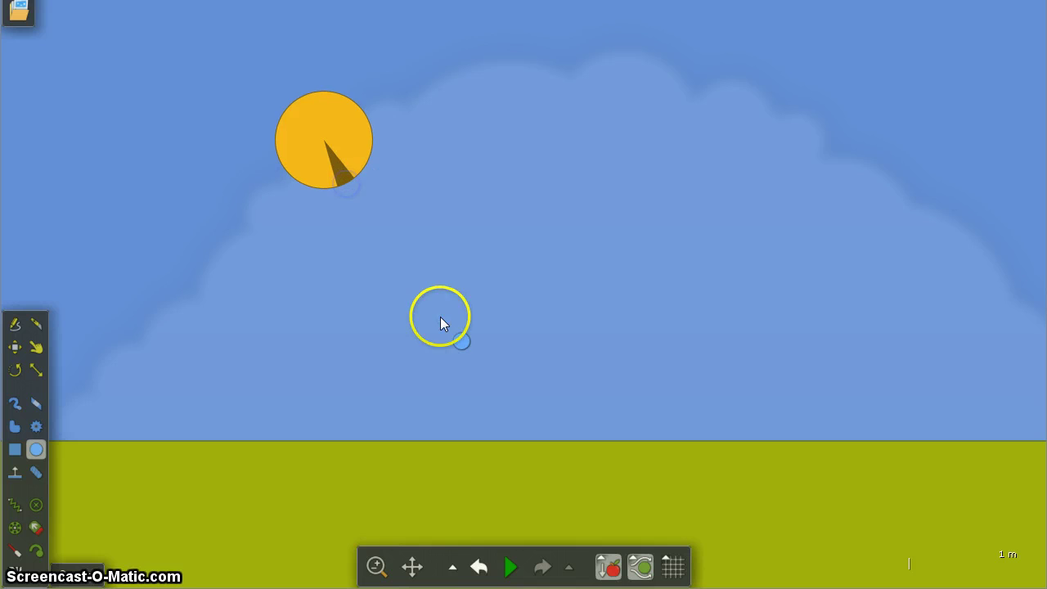
{"action": "right_click", "coordinate": [323, 143]}
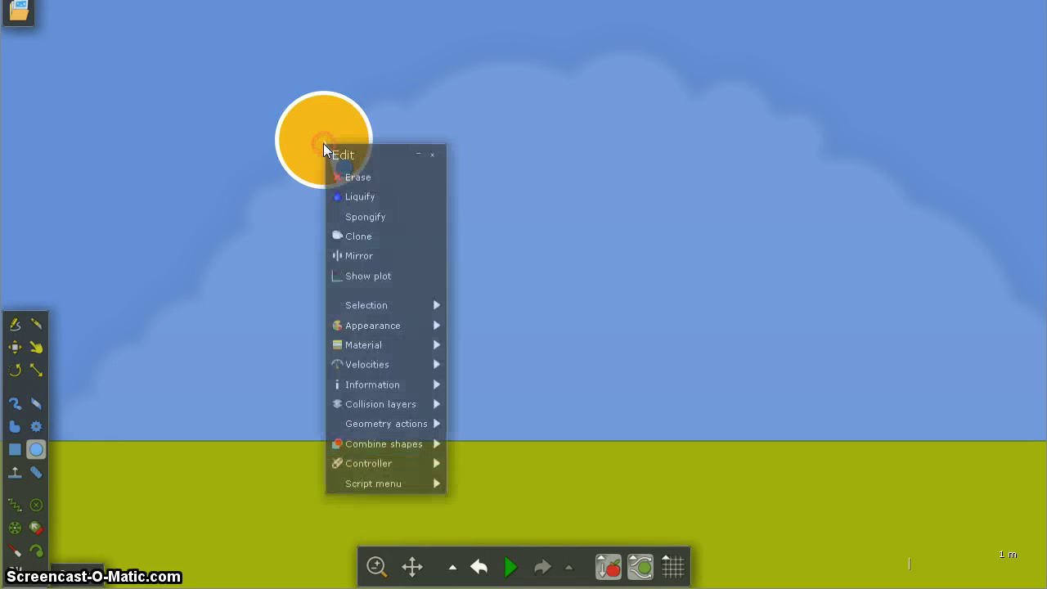
{"action": "left_click", "coordinate": [371, 237]}
{"action": "mouse_move", "coordinate": [441, 159]}
{"action": "left_mouse_down"}
{"action": "mouse_move", "coordinate": [539, 156]}
{"action": "mouse_move", "coordinate": [535, 174]}
{"action": "left_mouse_up"}
{"action": "left_click_drag", "start_coordinate": [331, 458], "coordinate": [259, 445]}
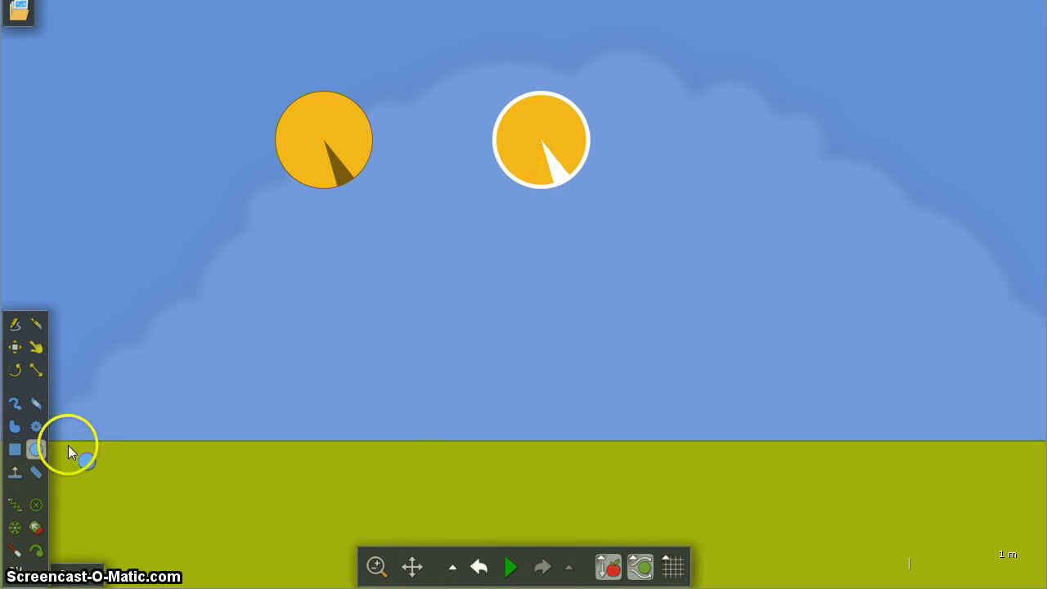
Draw a long red plank, shorten it, and lay it across both wheels
{"action": "left_click", "coordinate": [15, 450]}
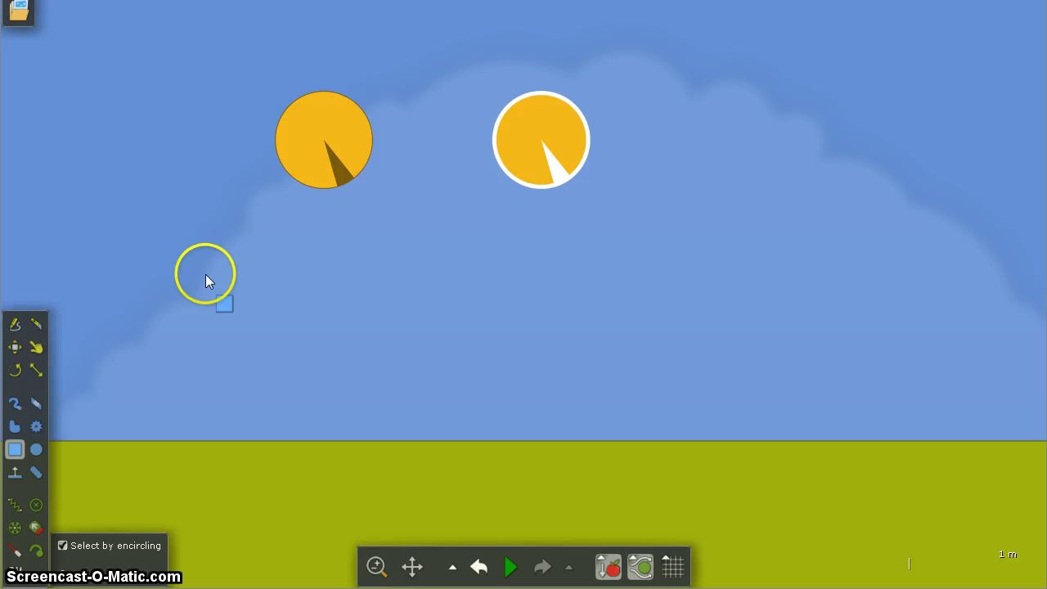
{"action": "left_click_drag", "start_coordinate": [201, 280], "coordinate": [837, 333]}
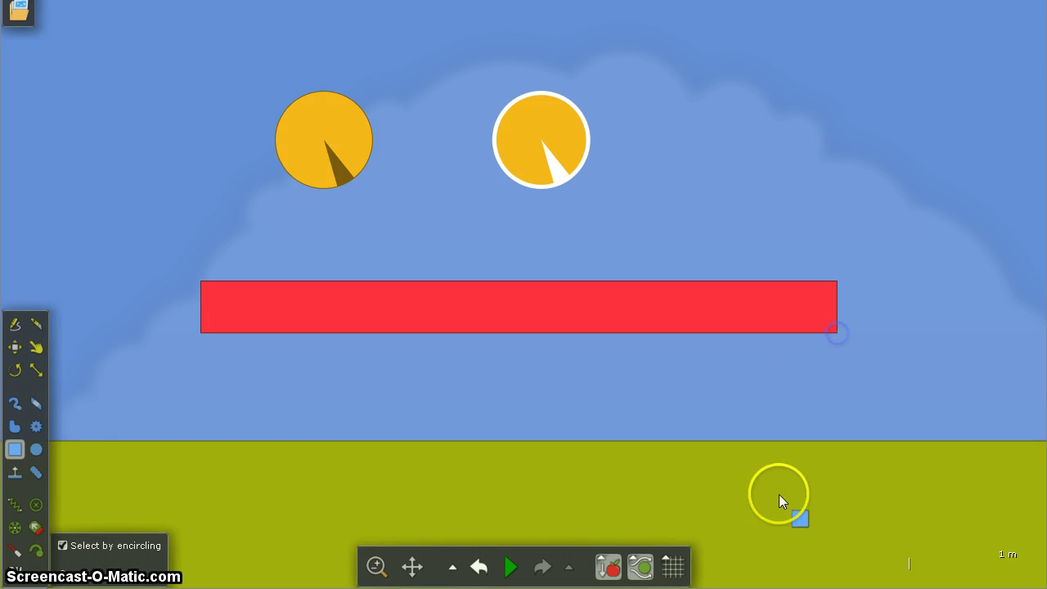
{"action": "left_click", "coordinate": [16, 347]}
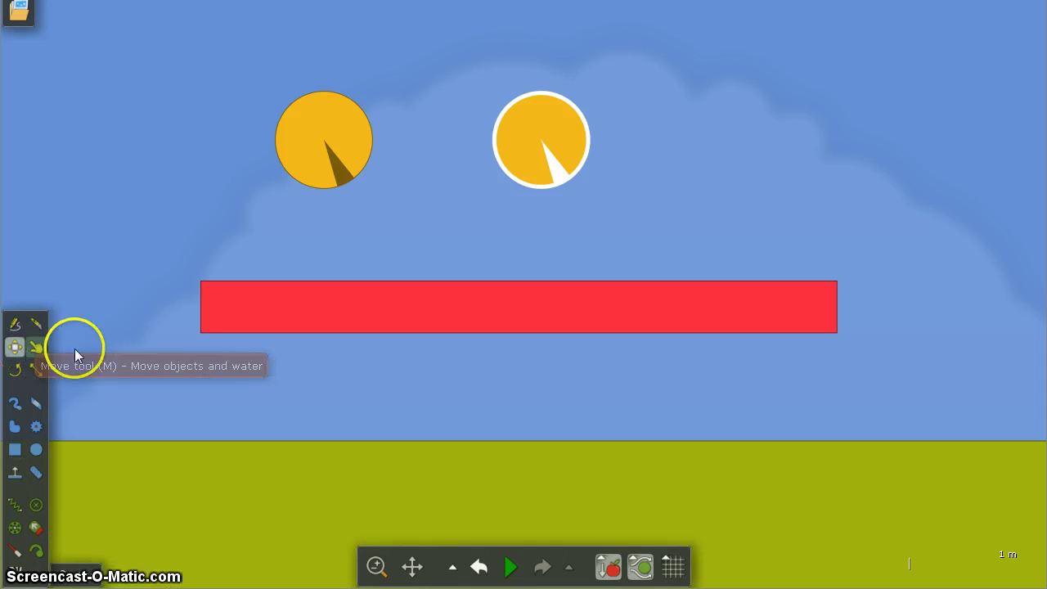
{"action": "left_click_drag", "start_coordinate": [556, 323], "coordinate": [491, 156]}
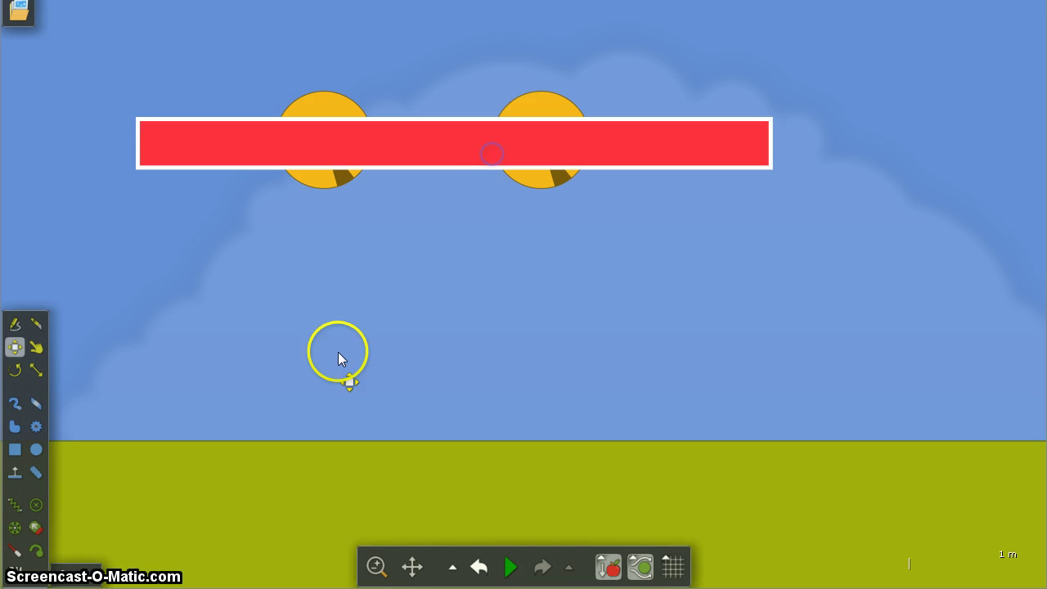
{"action": "left_click", "coordinate": [37, 370]}
{"action": "left_click_drag", "start_coordinate": [772, 170], "coordinate": [385, 154]}
{"action": "left_click", "coordinate": [14, 348]}
{"action": "left_click_drag", "start_coordinate": [187, 148], "coordinate": [361, 159]}
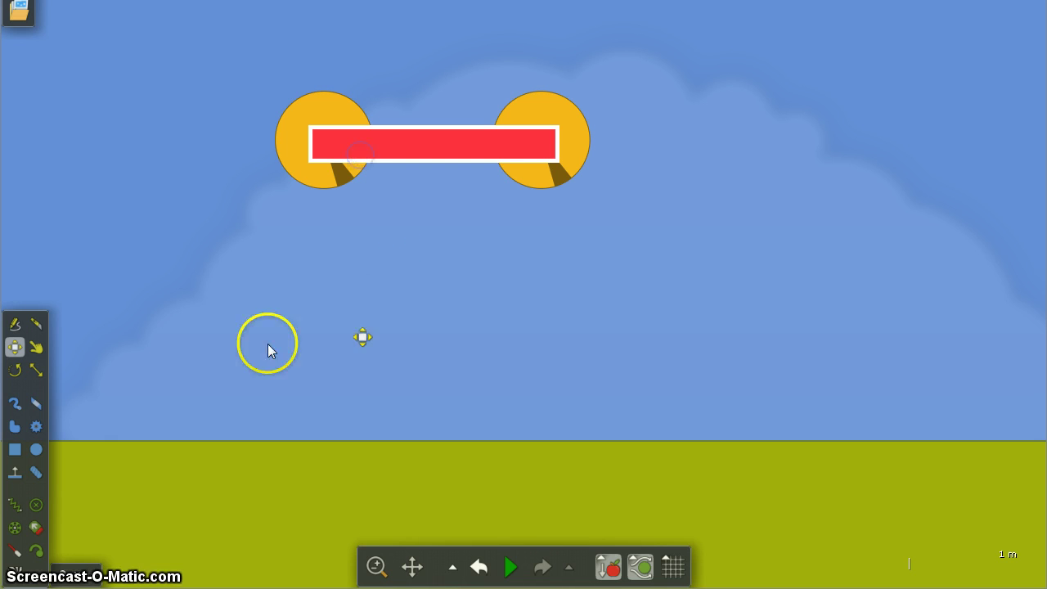
Pin the left and right wheels to the plank with axles, then run the simulation
{"action": "left_click", "coordinate": [14, 530]}
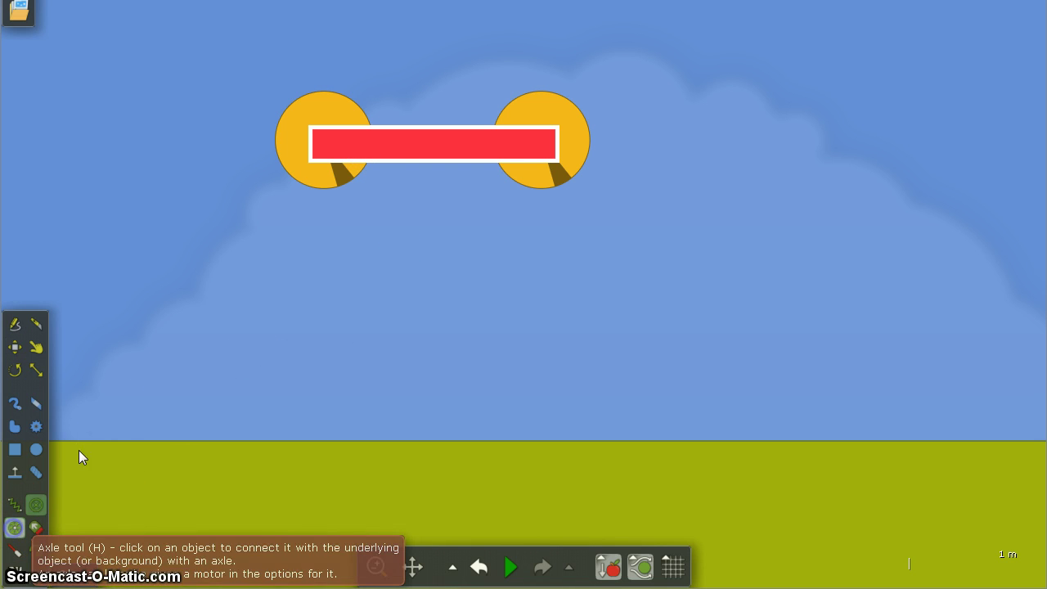
{"action": "left_click", "coordinate": [323, 143]}
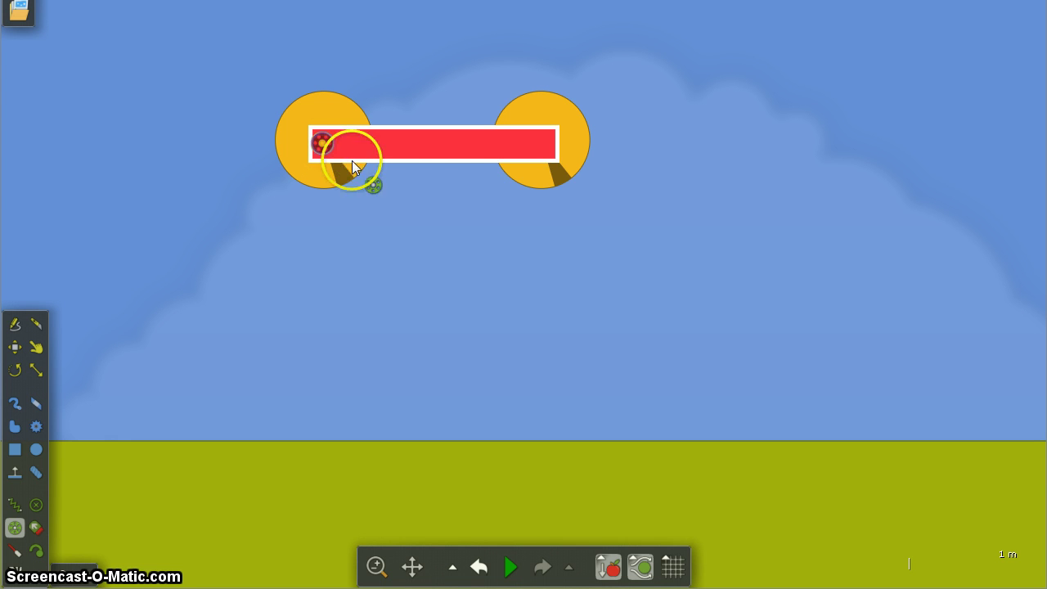
{"action": "left_click", "coordinate": [543, 141]}
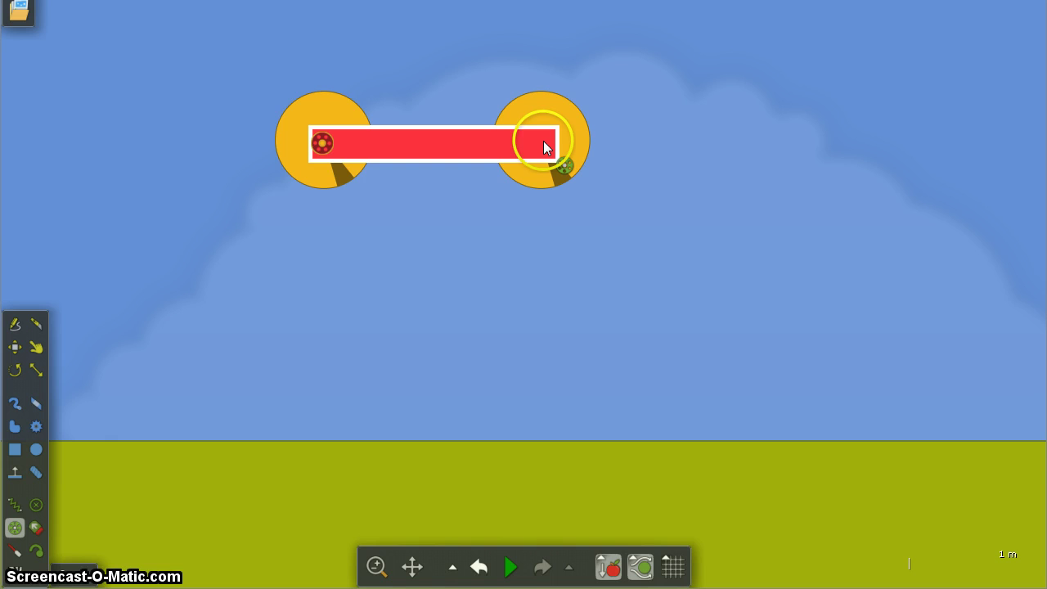
{"action": "left_click", "coordinate": [510, 567]}
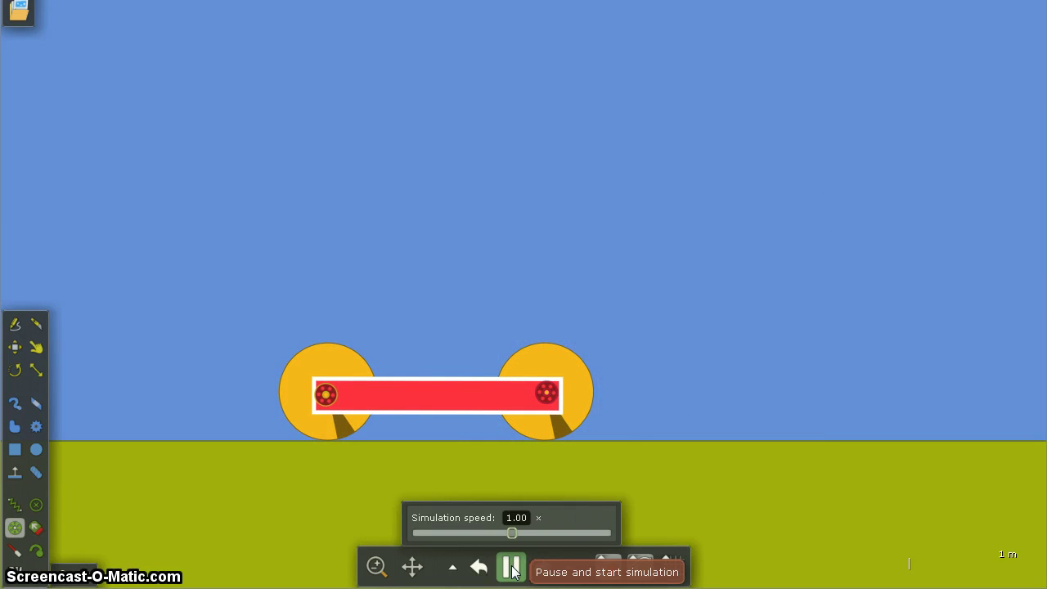
Reset the car, make the left axle a motor with lower speed and torque, and run it
{"action": "left_click", "coordinate": [511, 567]}
{"action": "left_click", "coordinate": [479, 567]}
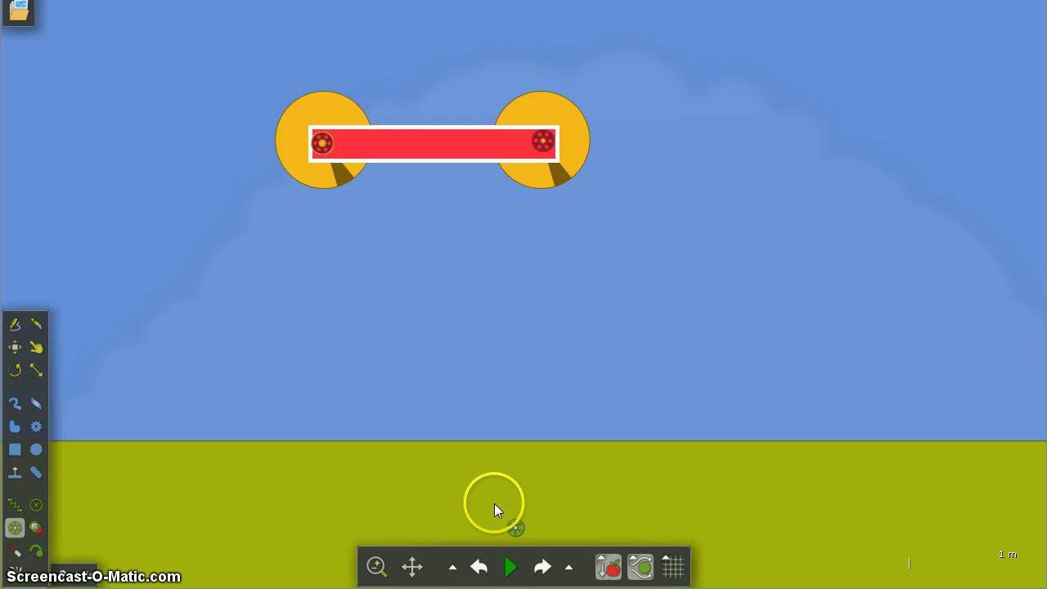
{"action": "right_click", "coordinate": [324, 153]}
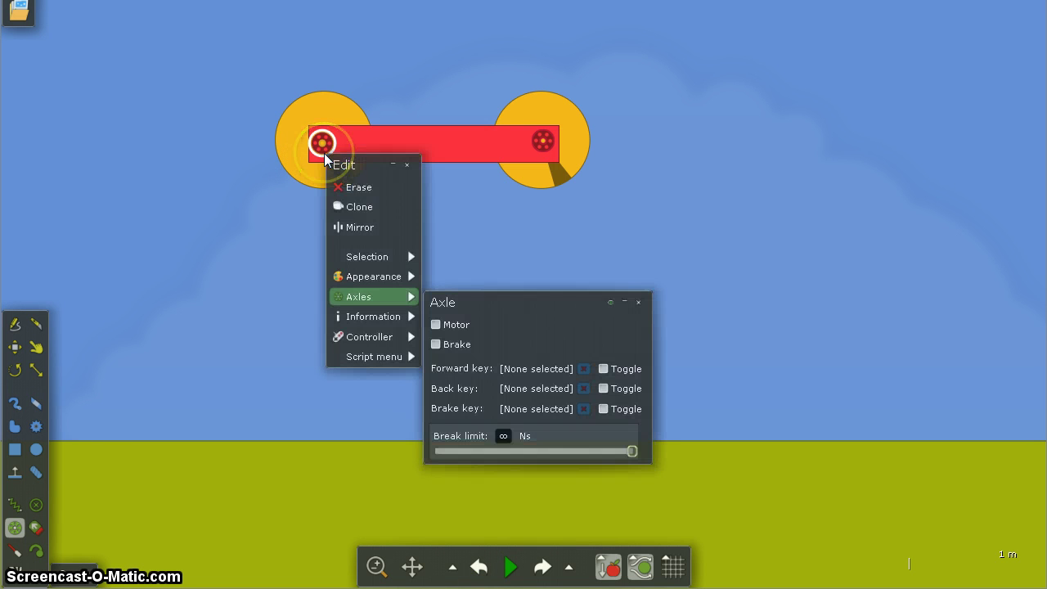
{"action": "left_click", "coordinate": [436, 324]}
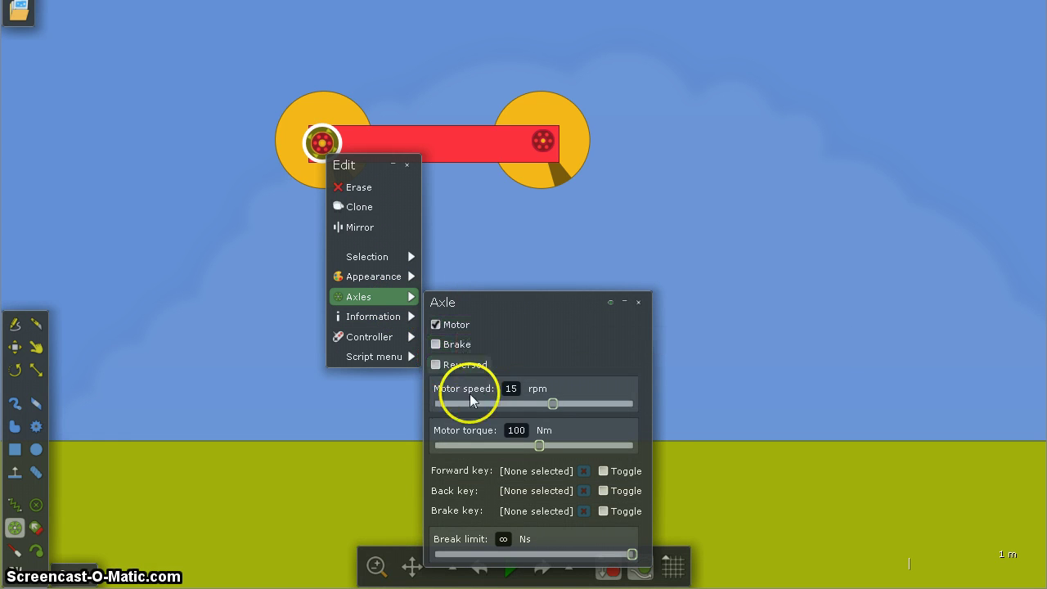
{"action": "mouse_move", "coordinate": [552, 404]}
{"action": "left_mouse_down"}
{"action": "mouse_move", "coordinate": [529, 403]}
{"action": "mouse_move", "coordinate": [549, 407]}
{"action": "left_mouse_up"}
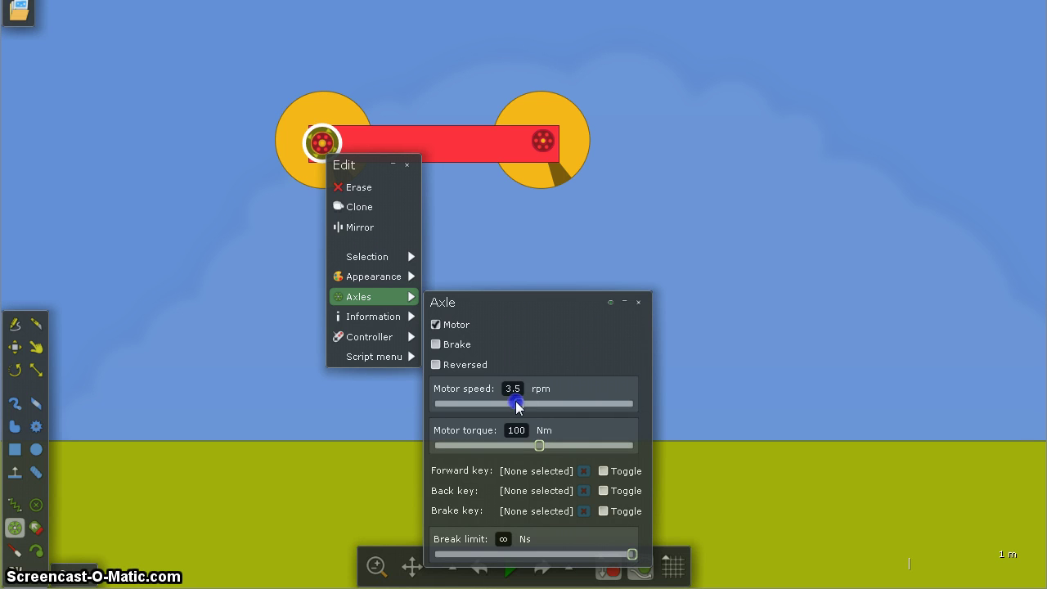
{"action": "left_click_drag", "start_coordinate": [539, 445], "coordinate": [526, 447]}
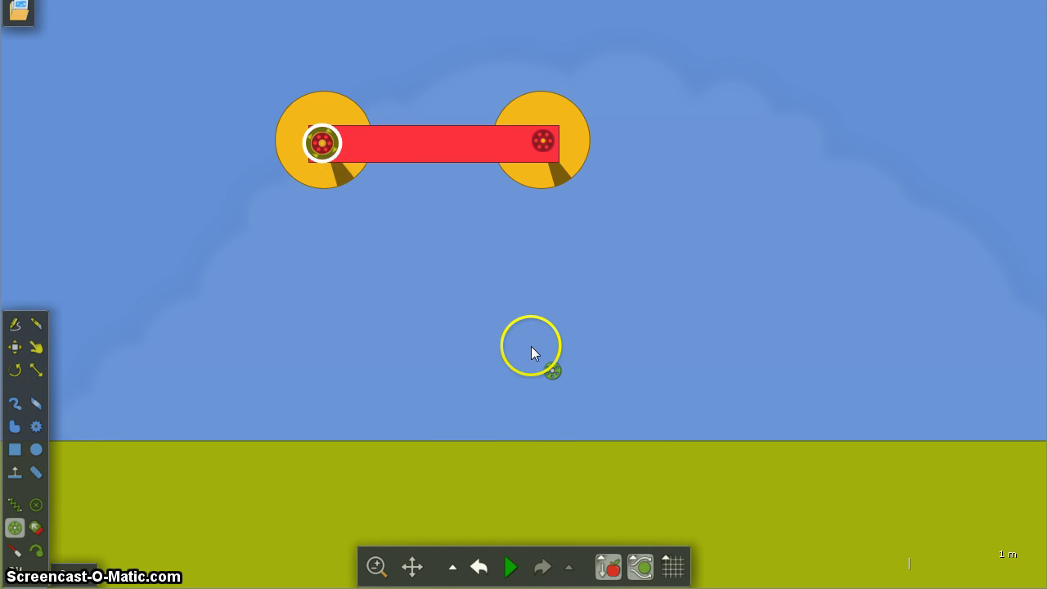
{"action": "left_click", "coordinate": [510, 566]}
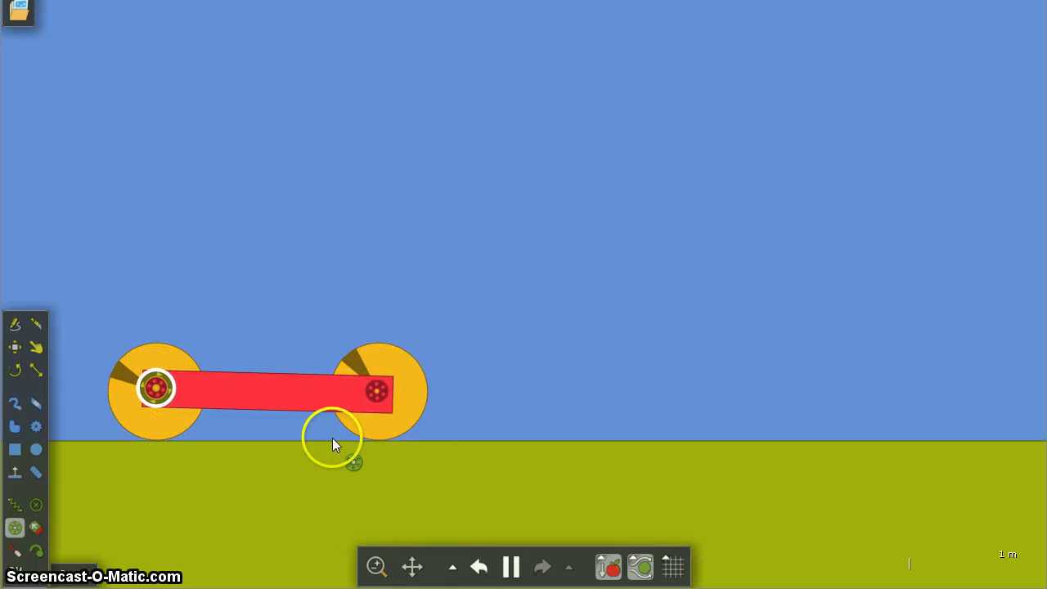
Rewind the simulation, apply the Greyscale theme, and draw a tall thin box on the ground
{"action": "left_click", "coordinate": [480, 568]}
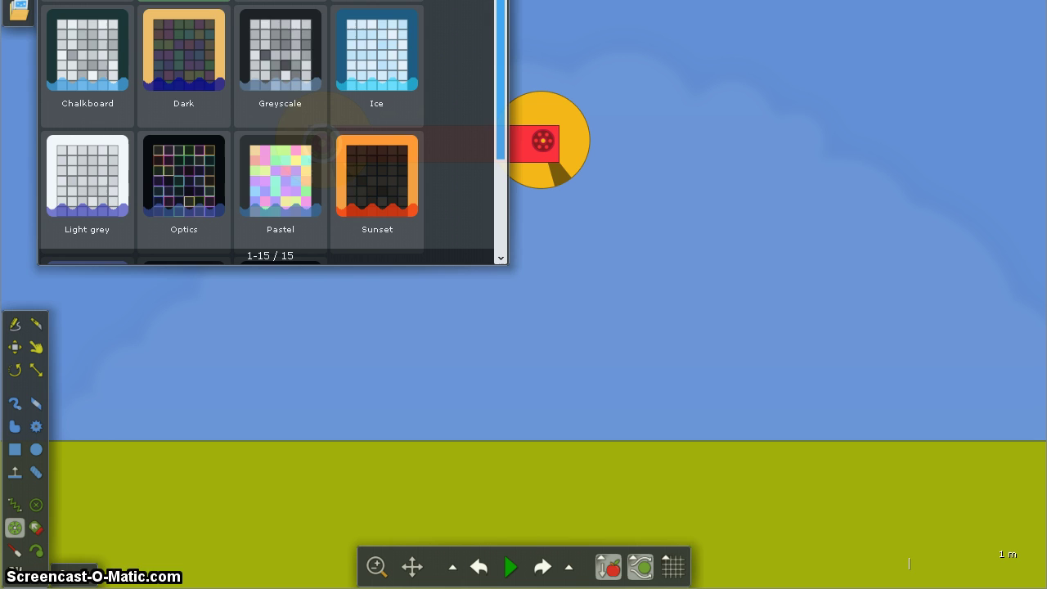
{"action": "left_click", "coordinate": [281, 74]}
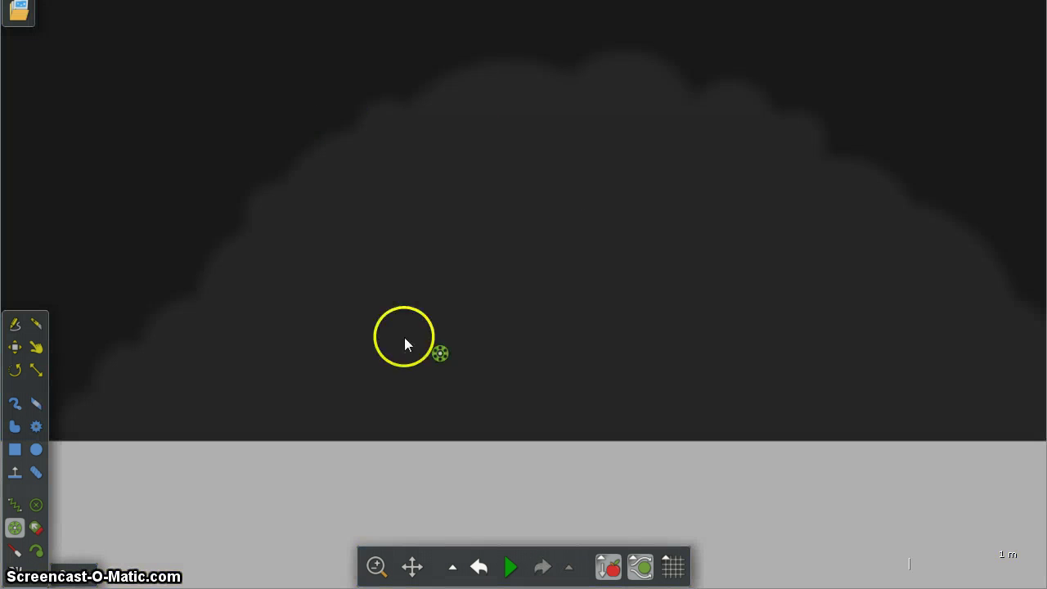
{"action": "left_click", "coordinate": [15, 449]}
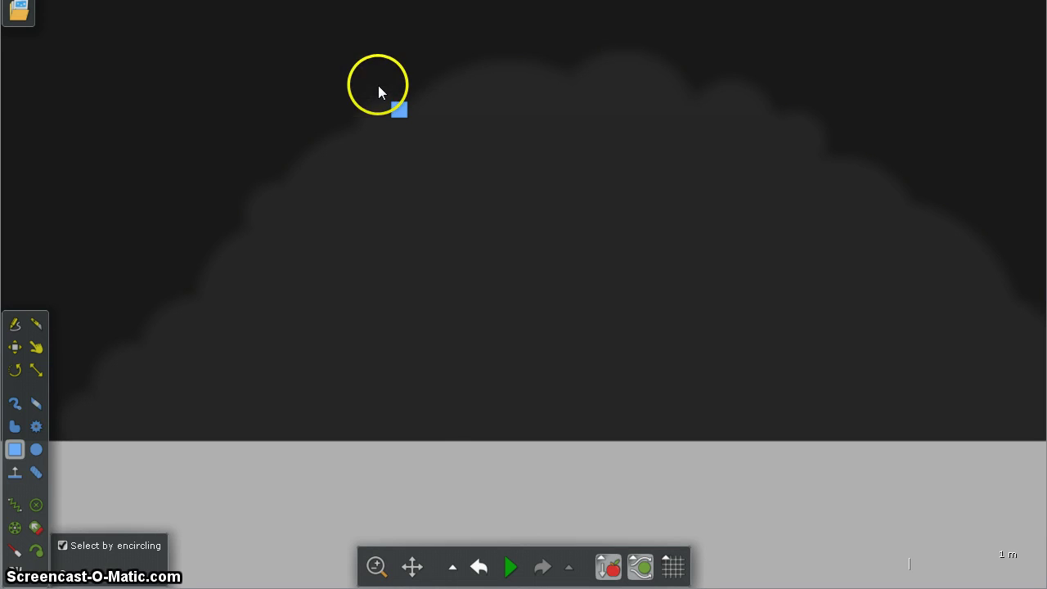
{"action": "left_click_drag", "start_coordinate": [378, 85], "coordinate": [416, 433]}
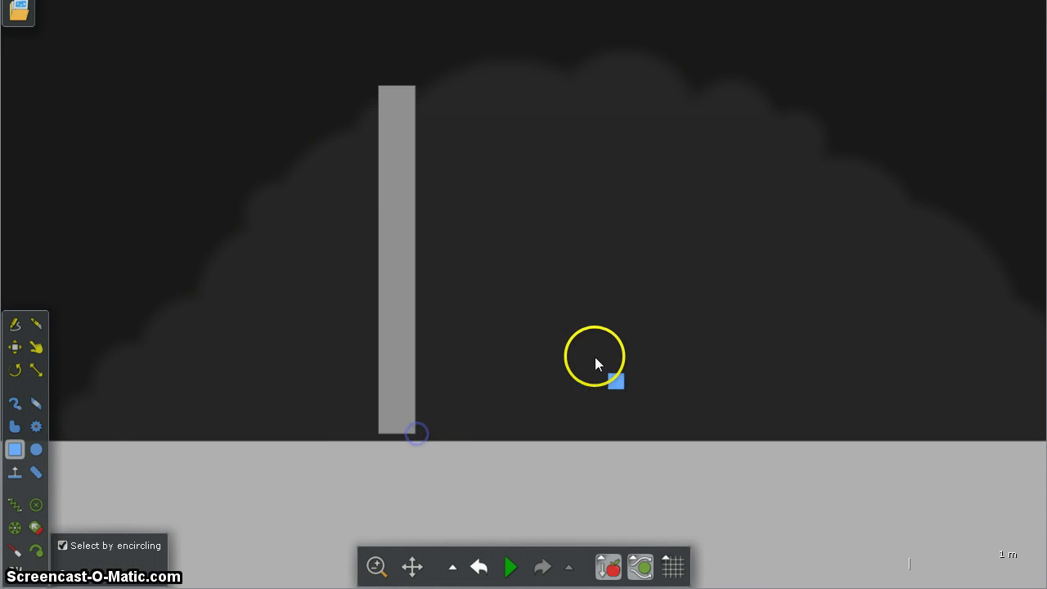
Set the tall box's material to Stone
{"action": "right_click", "coordinate": [390, 236]}
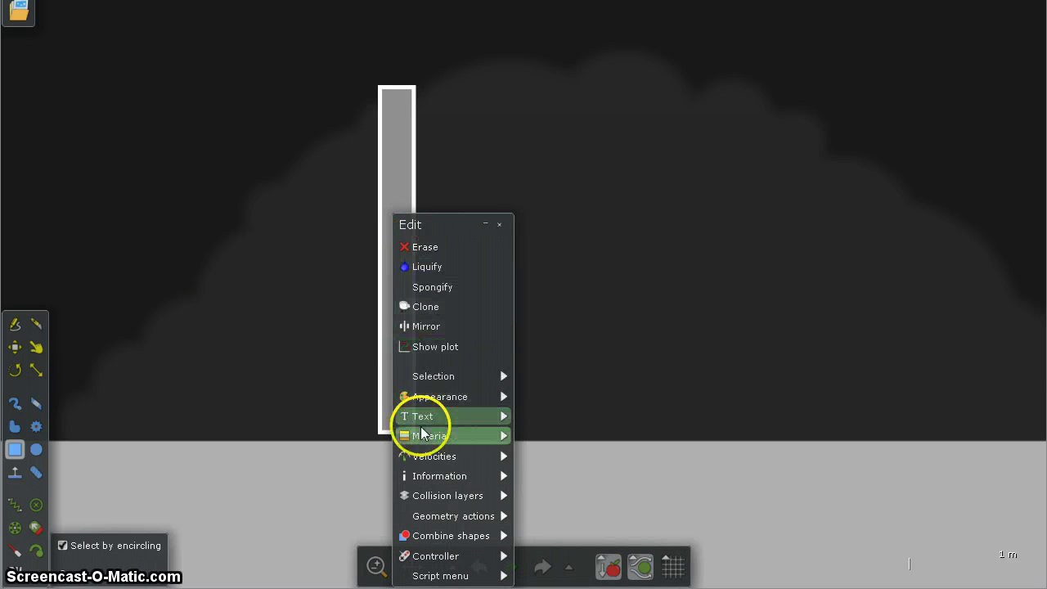
{"action": "mouse_move", "coordinate": [426, 436]}
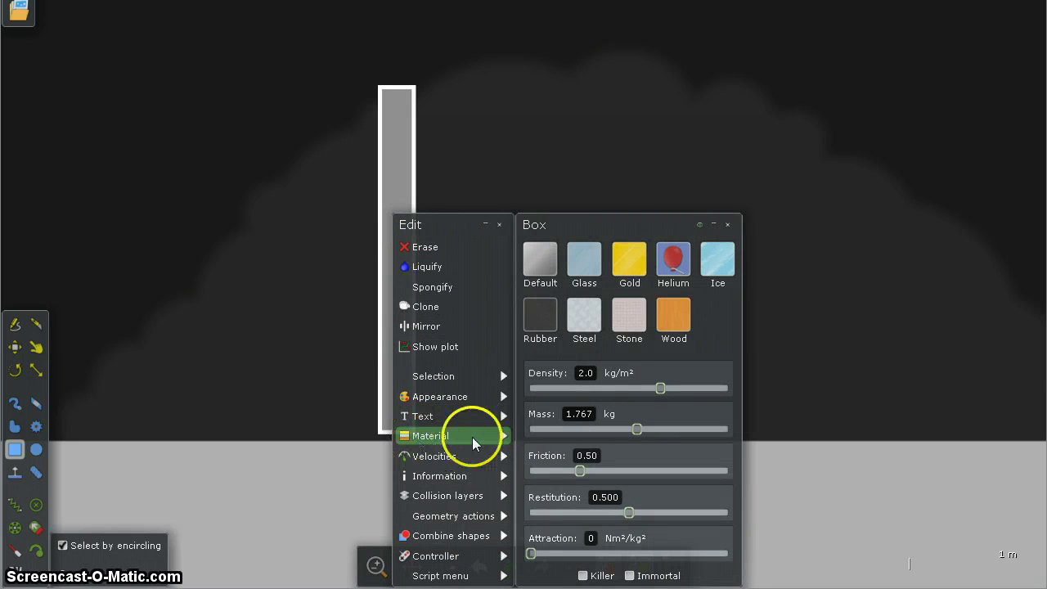
{"action": "left_click", "coordinate": [630, 322]}
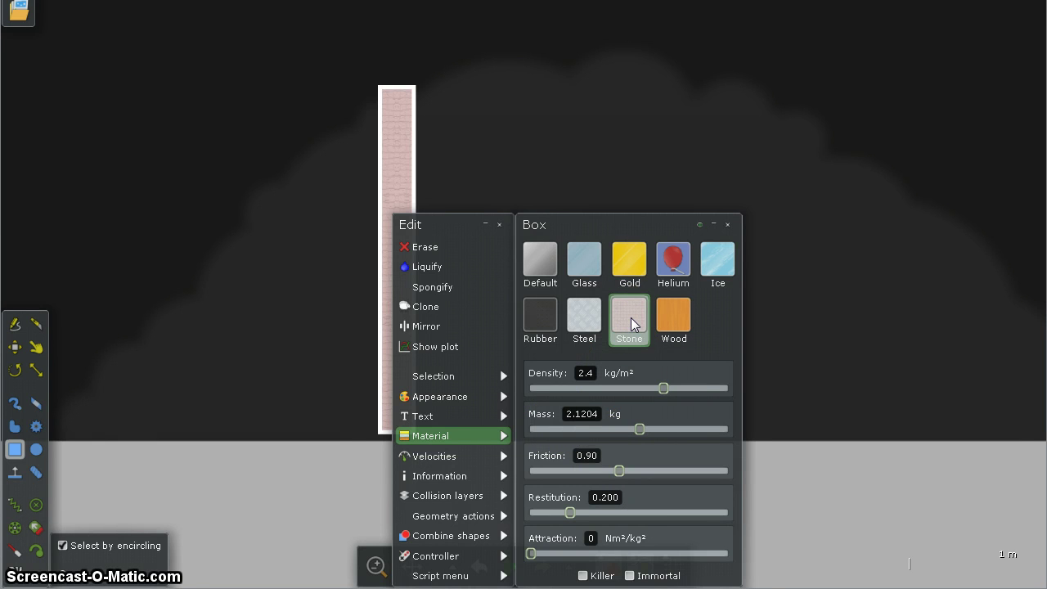
{"action": "key", "text": "Escape"}
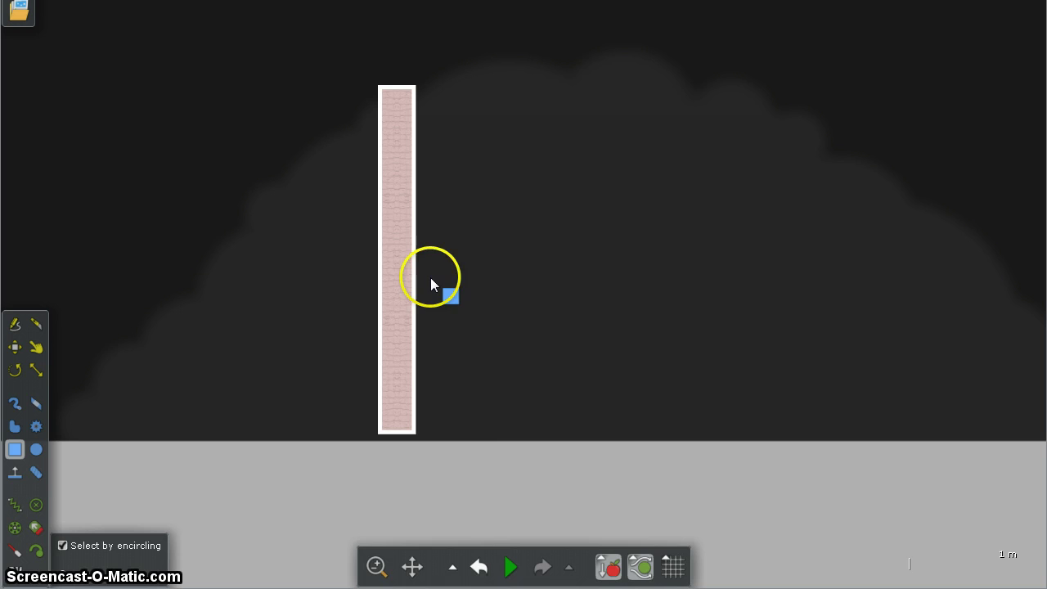
Clone the stone pillar, move the copy to the right, and briefly run the simulation
{"action": "right_click", "coordinate": [382, 237]}
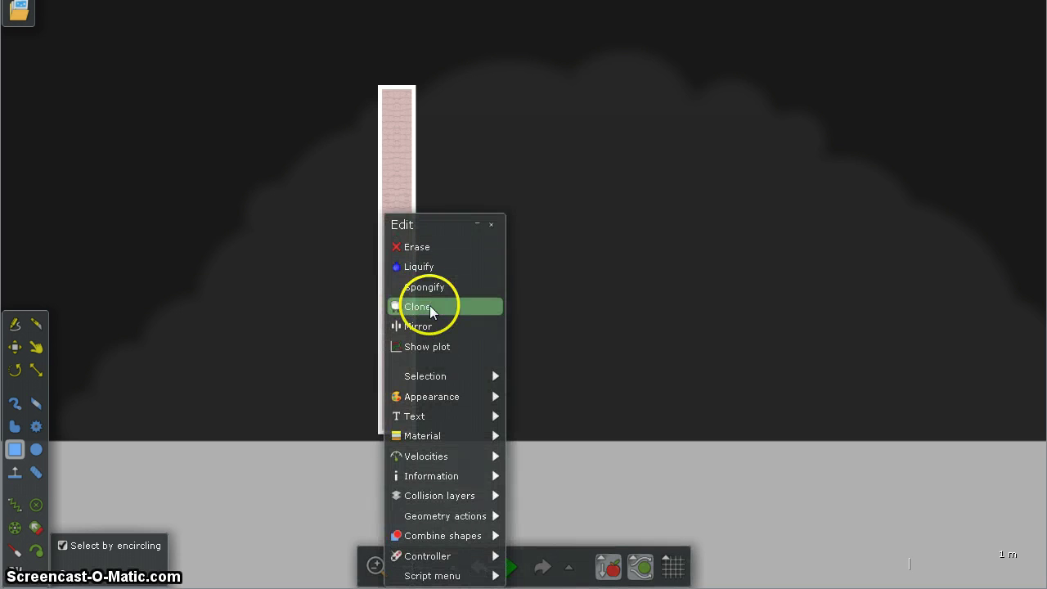
{"action": "left_click", "coordinate": [430, 307]}
{"action": "left_click", "coordinate": [15, 347]}
{"action": "left_click_drag", "start_coordinate": [462, 288], "coordinate": [635, 295]}
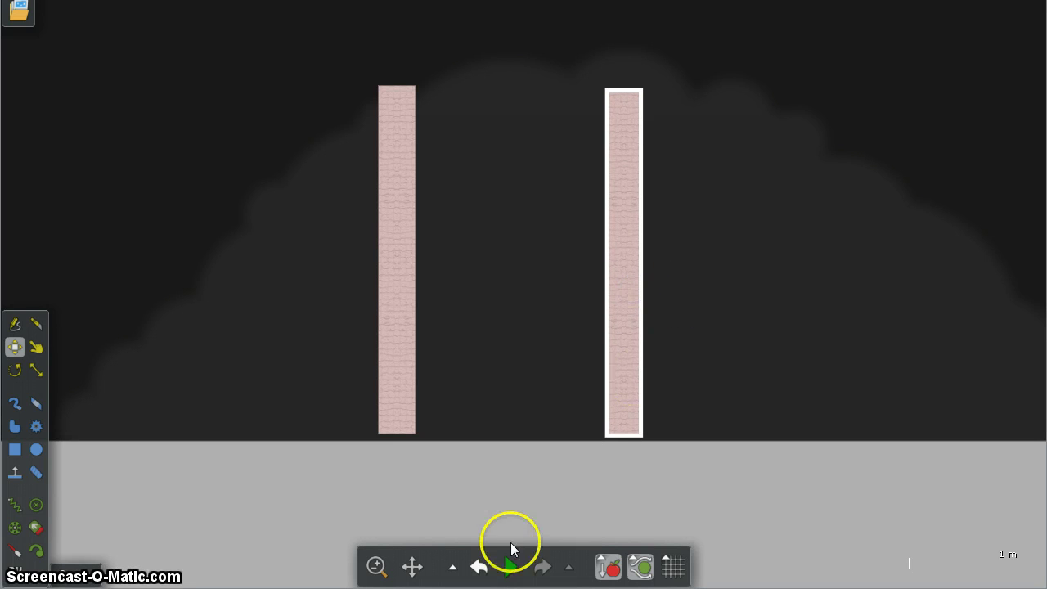
{"action": "left_click", "coordinate": [510, 567]}
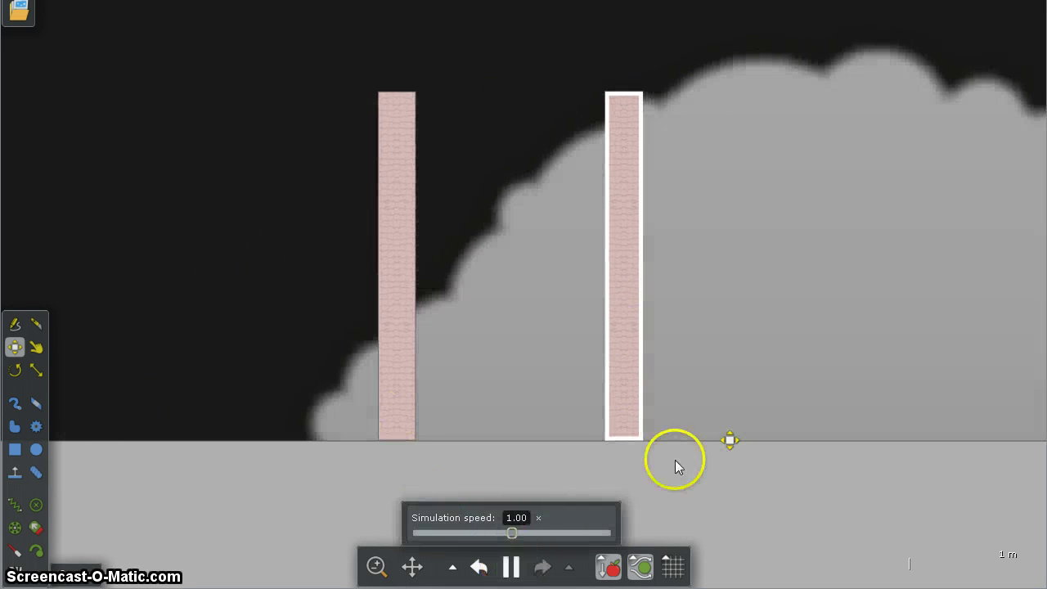
{"action": "left_click", "coordinate": [511, 570]}
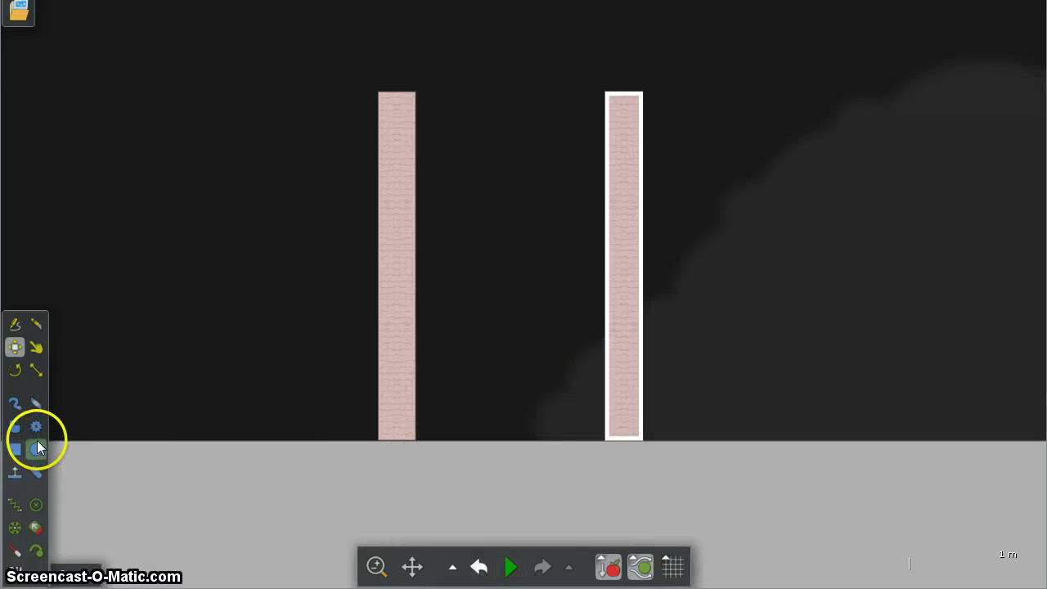
Draw a long plank, tilt it about 24°, and move it between the two pillars
{"action": "left_click", "coordinate": [14, 449]}
{"action": "left_click_drag", "start_coordinate": [123, 228], "coordinate": [387, 255]}
{"action": "left_click", "coordinate": [15, 370]}
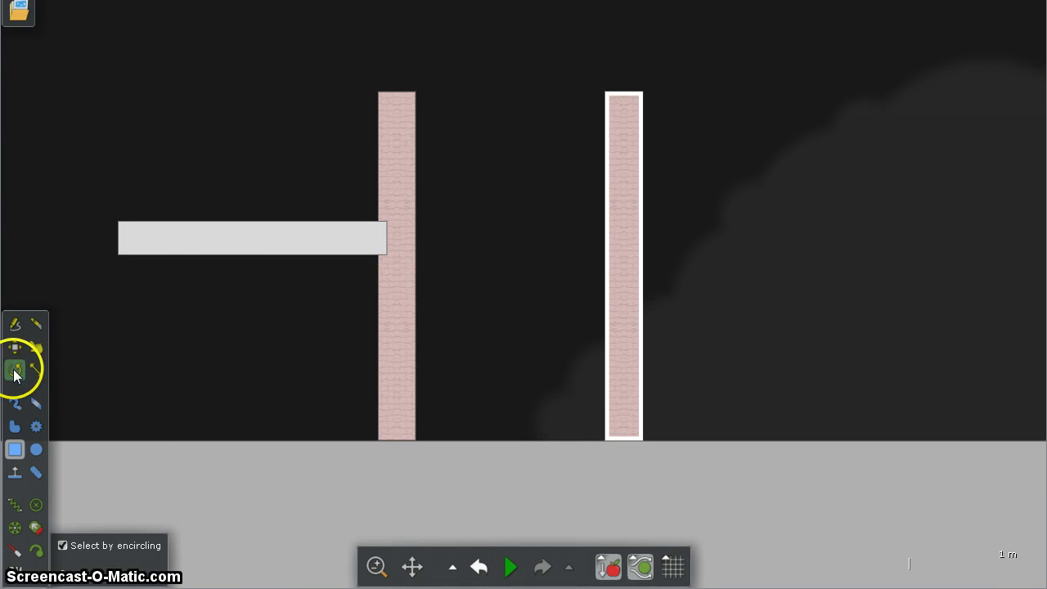
{"action": "left_click_drag", "start_coordinate": [360, 239], "coordinate": [363, 169]}
{"action": "left_click", "coordinate": [15, 347]}
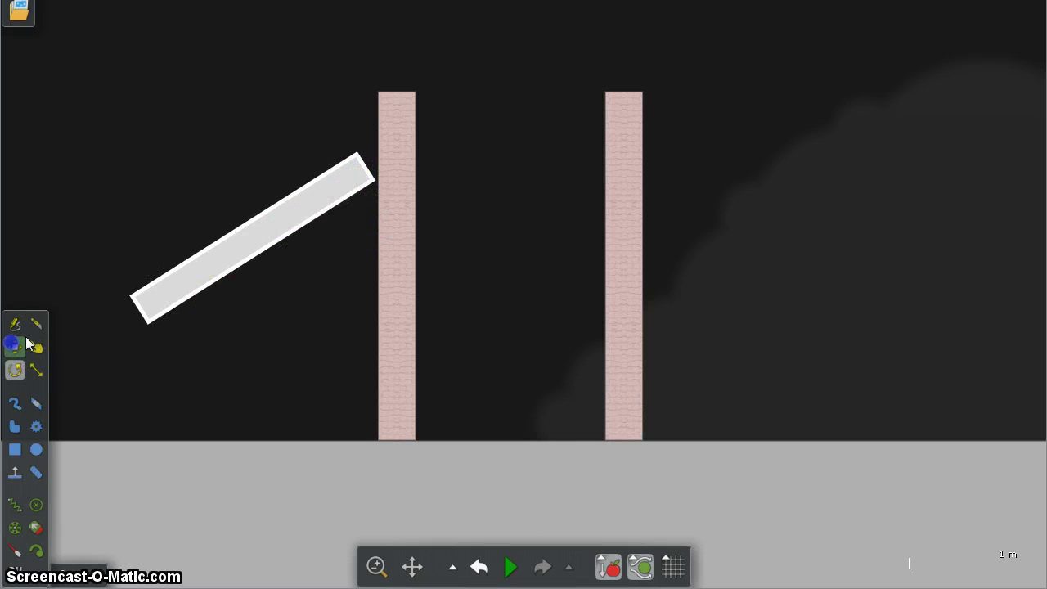
{"action": "left_click_drag", "start_coordinate": [230, 254], "coordinate": [486, 295]}
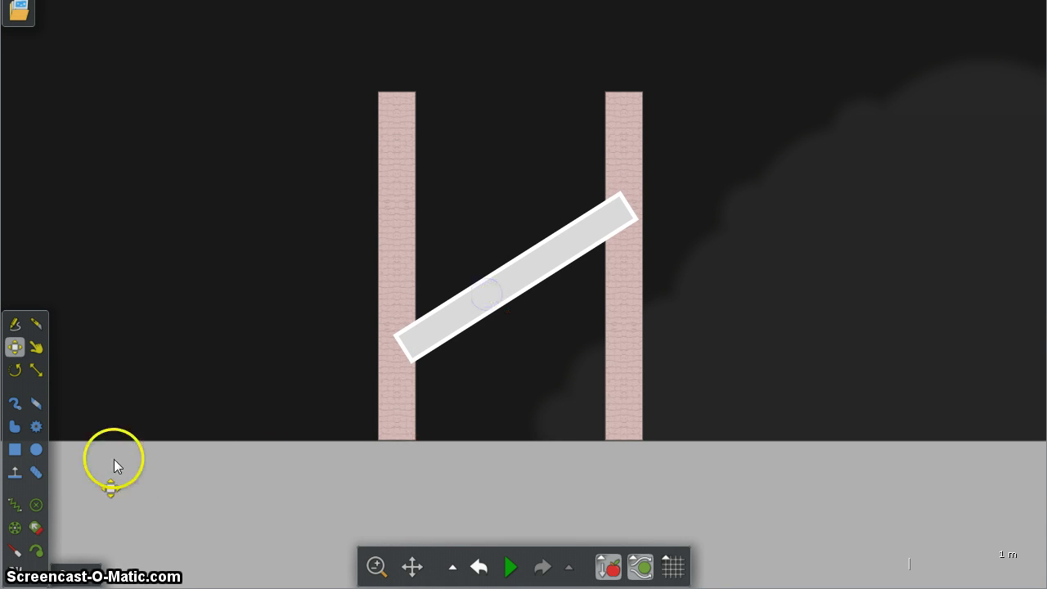
Fixate the plank to the stone pillars and do a quick test run
{"action": "left_click", "coordinate": [36, 506]}
{"action": "left_click", "coordinate": [407, 342]}
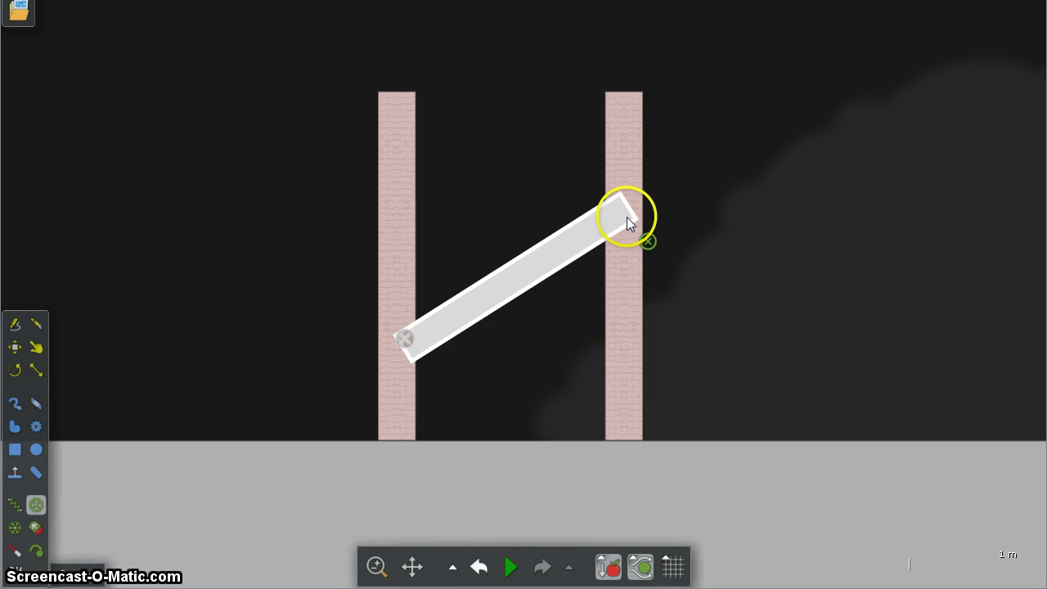
{"action": "mouse_move", "coordinate": [513, 566]}
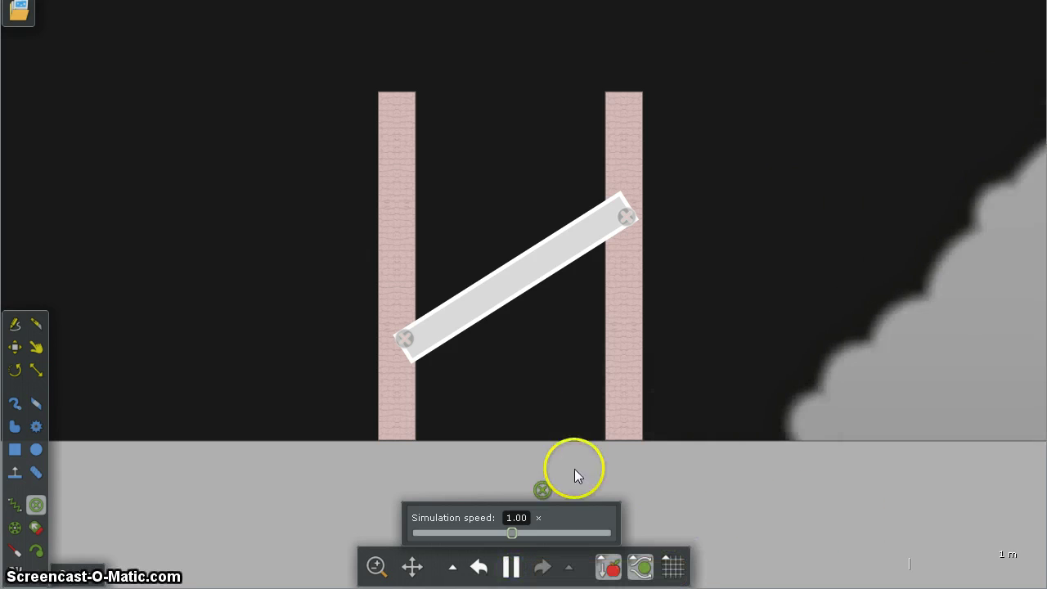
{"action": "left_click", "coordinate": [510, 575]}
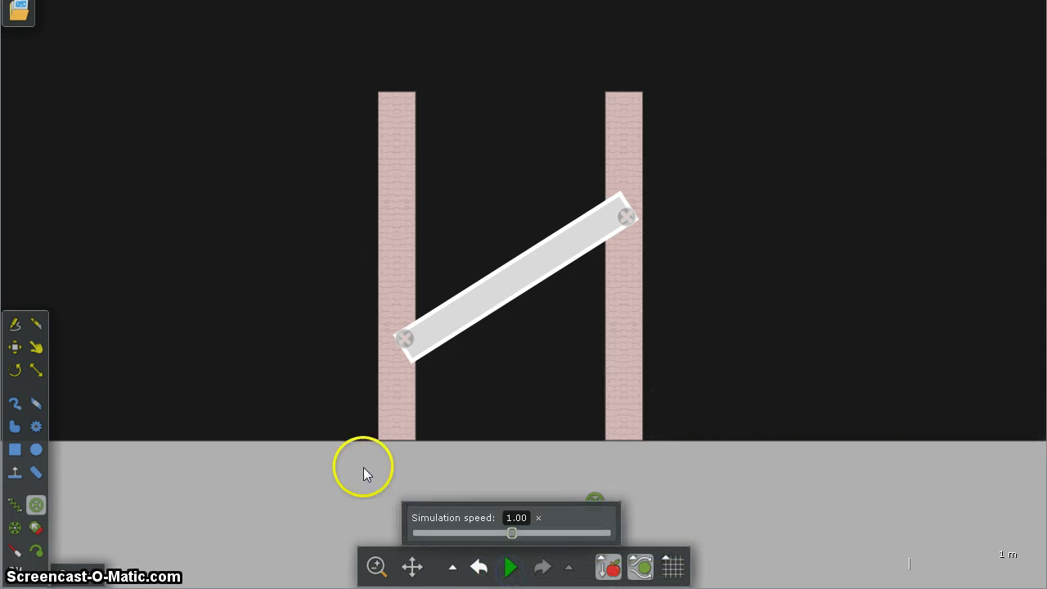
Draw a blob above the plank, turn it into water, and run the simulation
{"action": "left_click", "coordinate": [15, 427]}
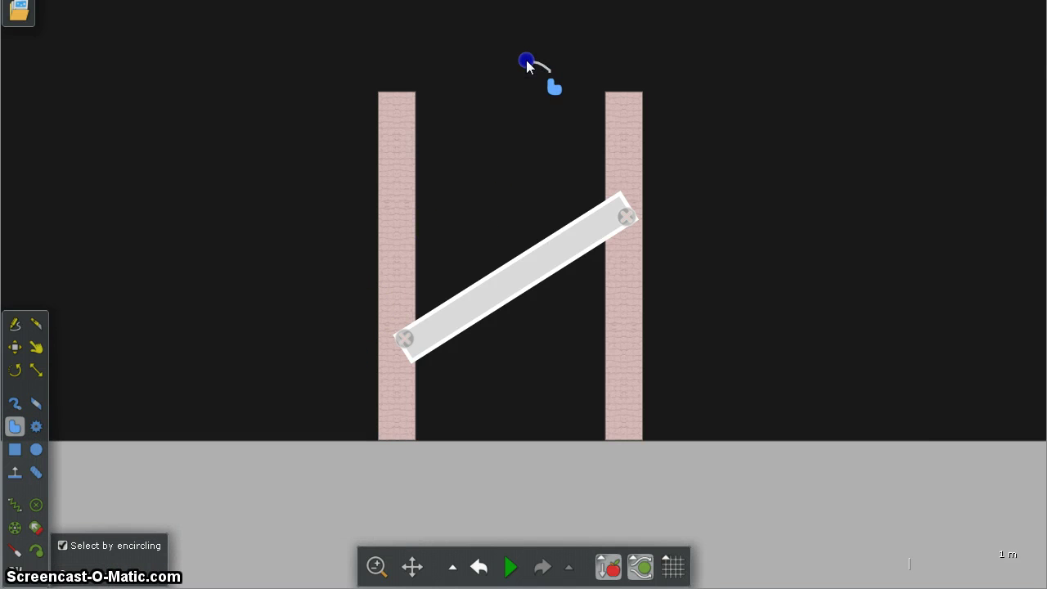
{"action": "mouse_move", "coordinate": [436, 135]}
{"action": "left_mouse_down"}
{"action": "mouse_move", "coordinate": [438, 222]}
{"action": "mouse_move", "coordinate": [513, 235]}
{"action": "mouse_move", "coordinate": [552, 211]}
{"action": "mouse_move", "coordinate": [571, 181]}
{"action": "mouse_move", "coordinate": [582, 124]}
{"action": "mouse_move", "coordinate": [544, 69]}
{"action": "left_mouse_up"}
{"action": "right_click", "coordinate": [503, 131]}
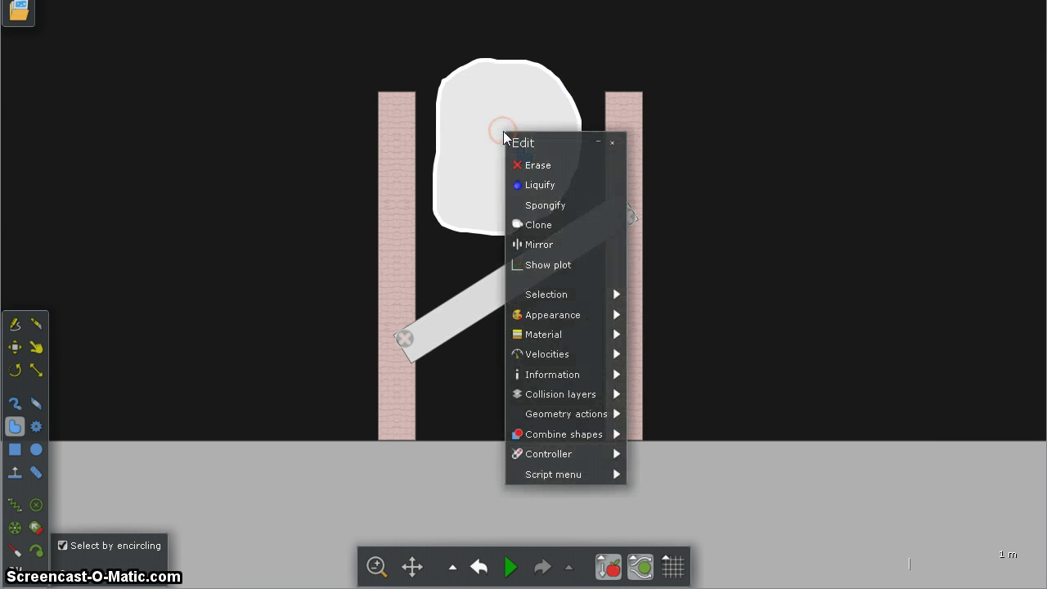
{"action": "left_click", "coordinate": [530, 186]}
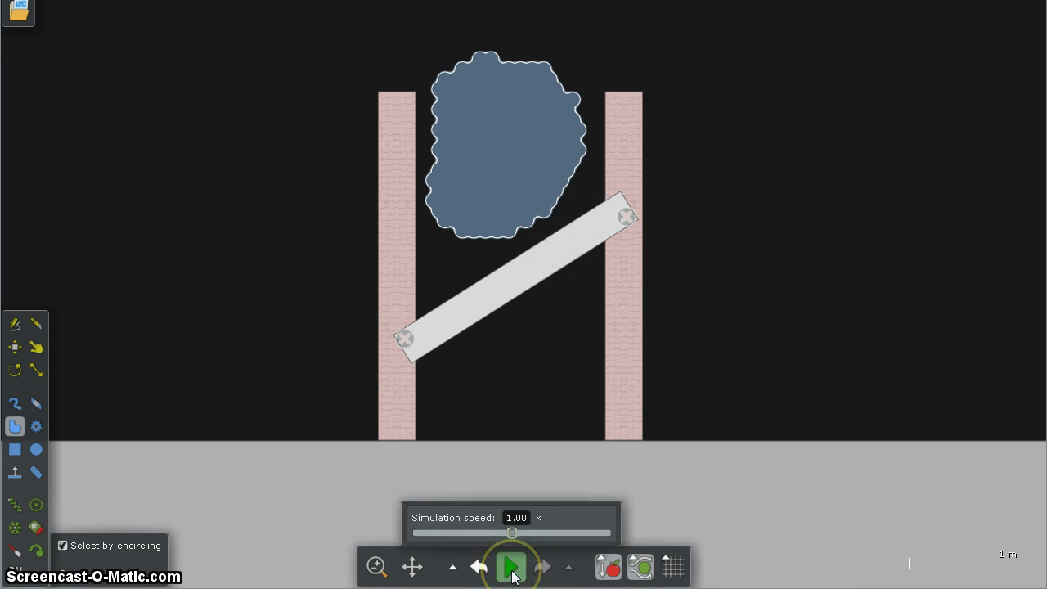
{"action": "left_click", "coordinate": [511, 573]}
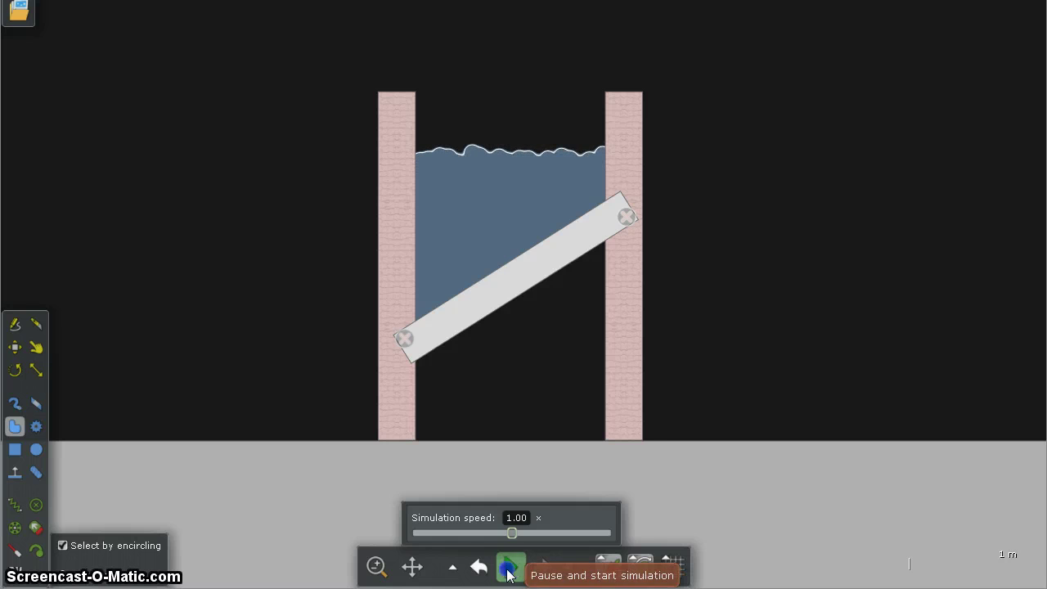
Pause the simulation, draw a ball above the pillars, and make it rubber
{"action": "left_click", "coordinate": [509, 573]}
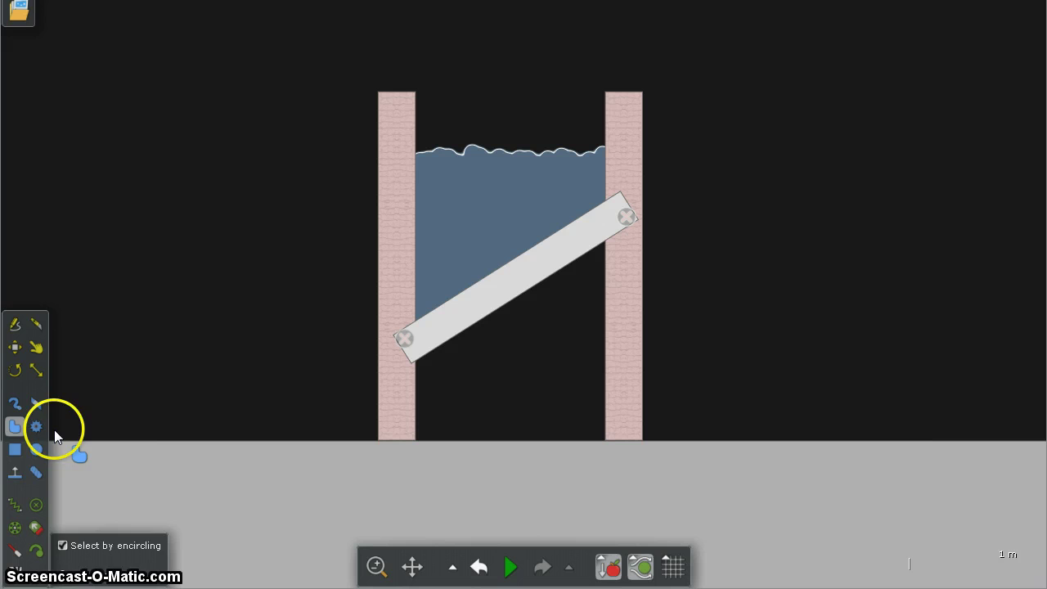
{"action": "left_click", "coordinate": [36, 448]}
{"action": "left_click_drag", "start_coordinate": [462, 194], "coordinate": [435, 182]}
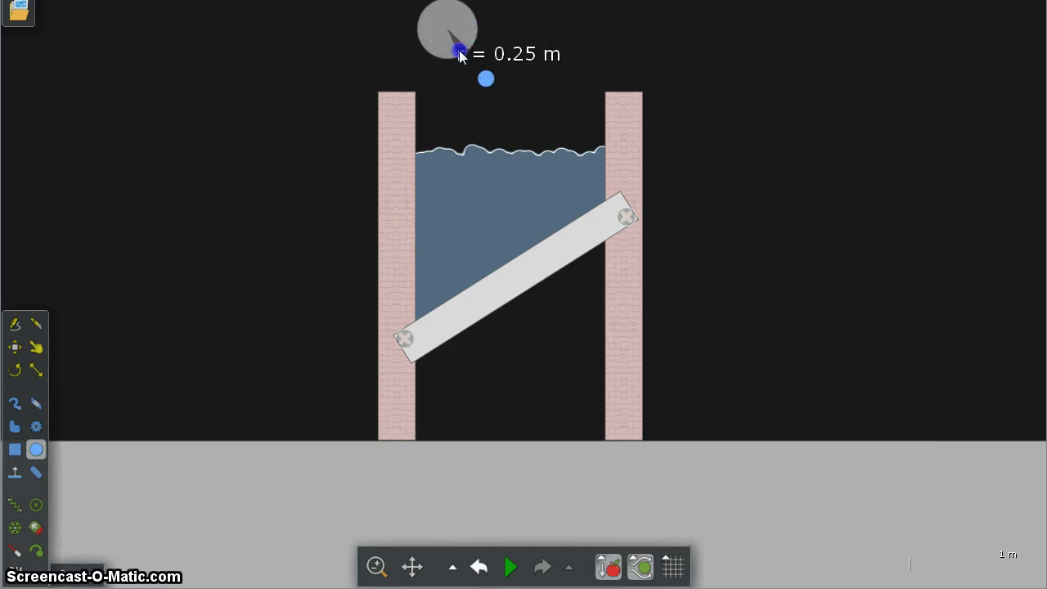
{"action": "left_click_drag", "start_coordinate": [460, 55], "coordinate": [458, 45]}
{"action": "right_click", "coordinate": [450, 35]}
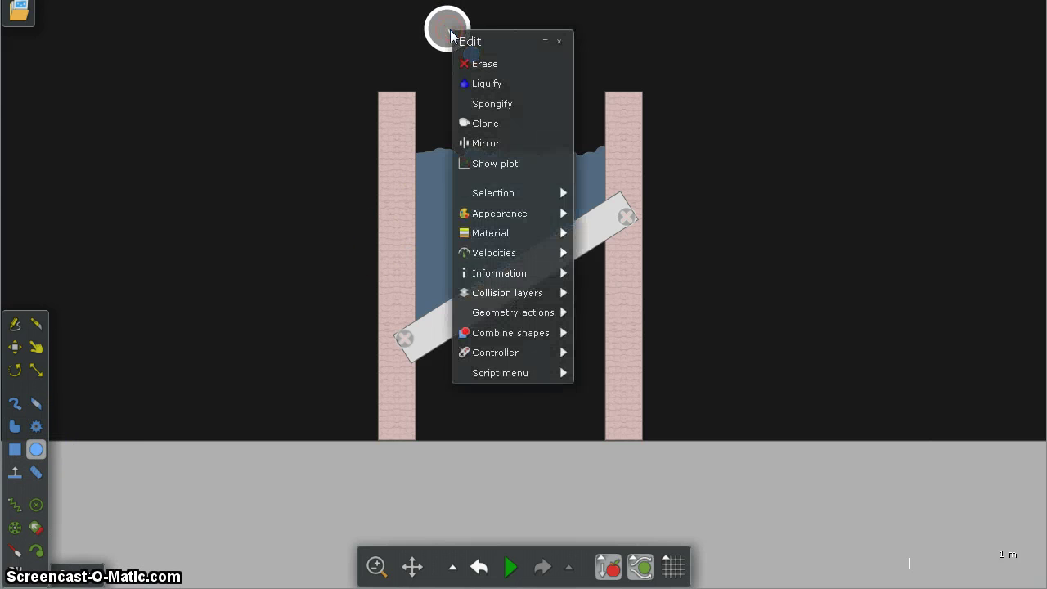
{"action": "mouse_move", "coordinate": [460, 233]}
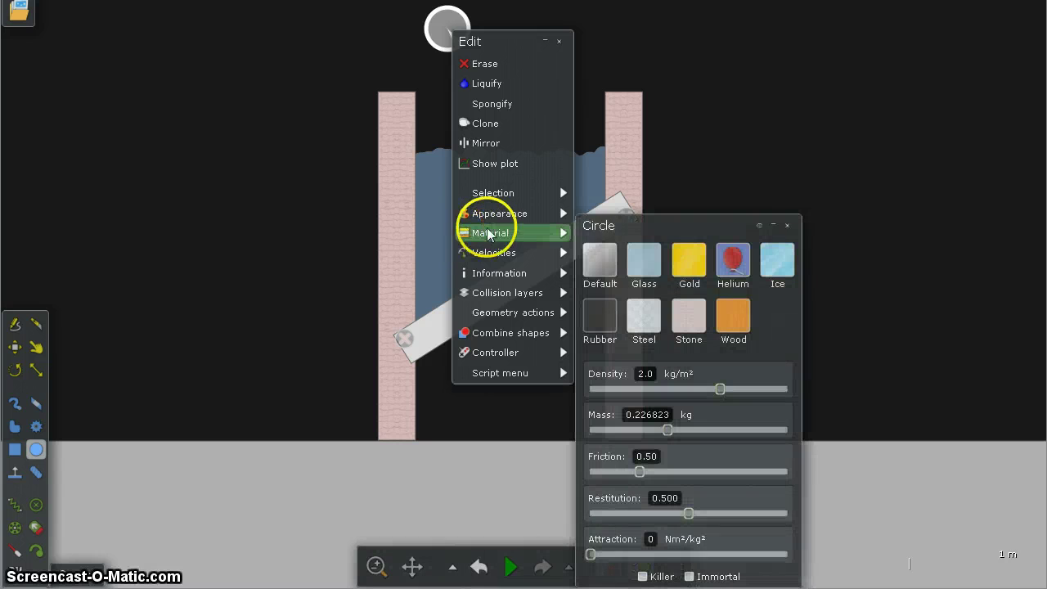
{"action": "left_click", "coordinate": [601, 316]}
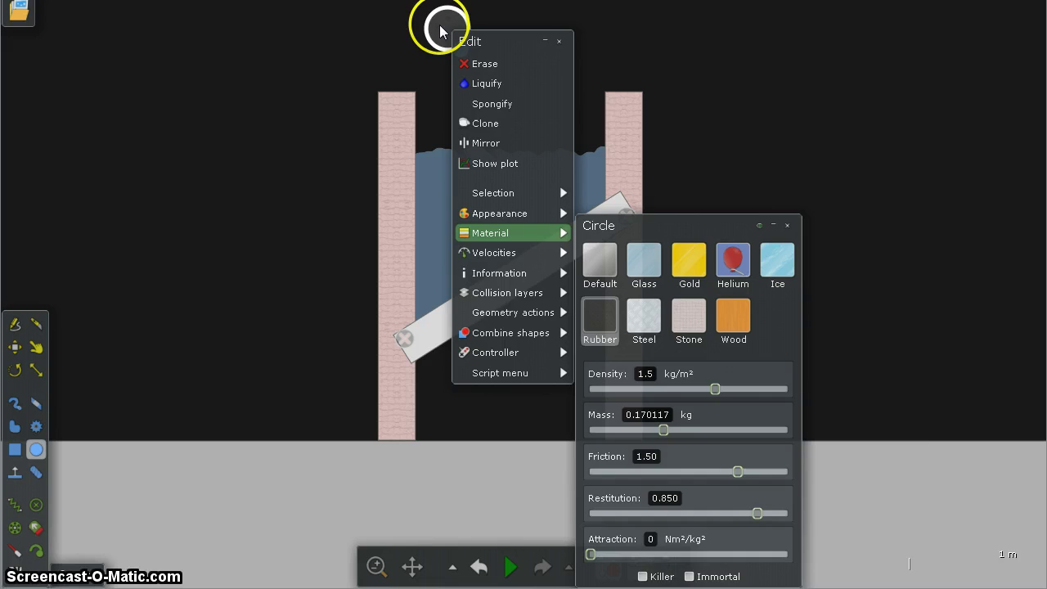
{"action": "left_click", "coordinate": [444, 28]}
Clone the rubber ball, make the copy stone, and place it to the right
{"action": "right_click", "coordinate": [433, 28]}
{"action": "left_click", "coordinate": [478, 118]}
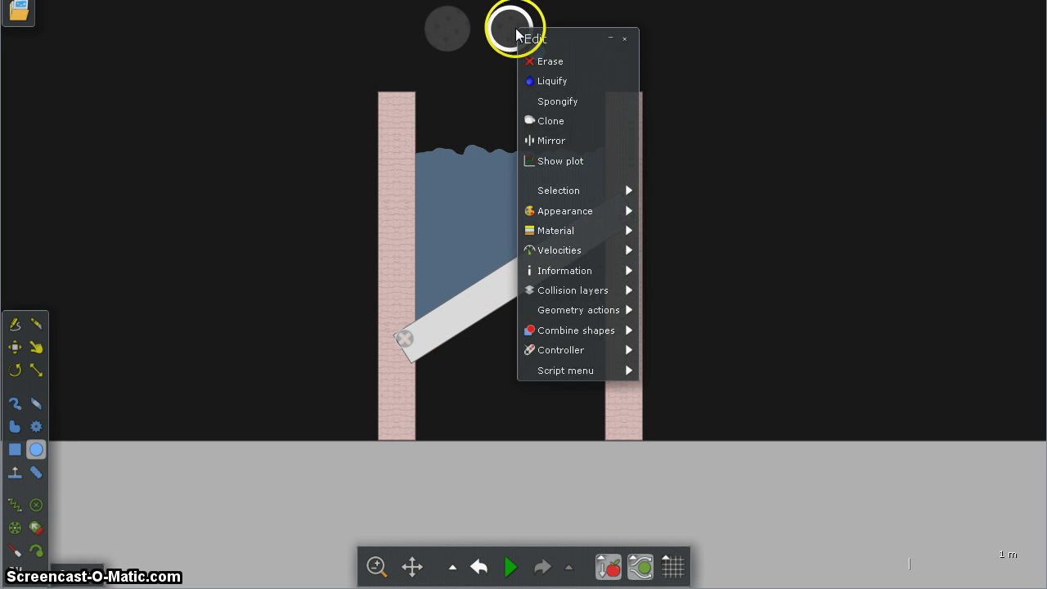
{"action": "mouse_move", "coordinate": [554, 235]}
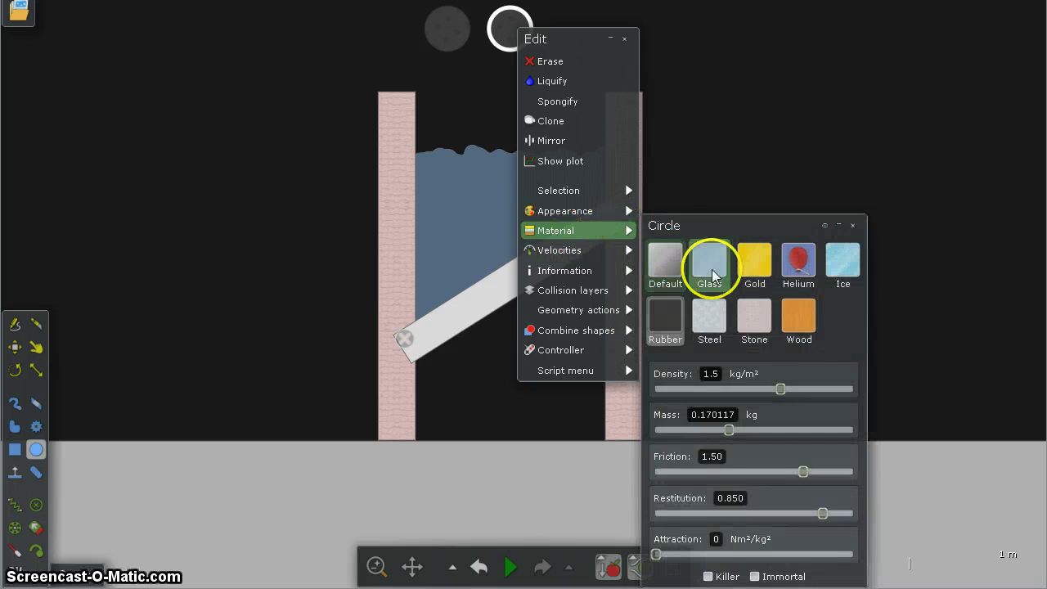
{"action": "left_click", "coordinate": [753, 315]}
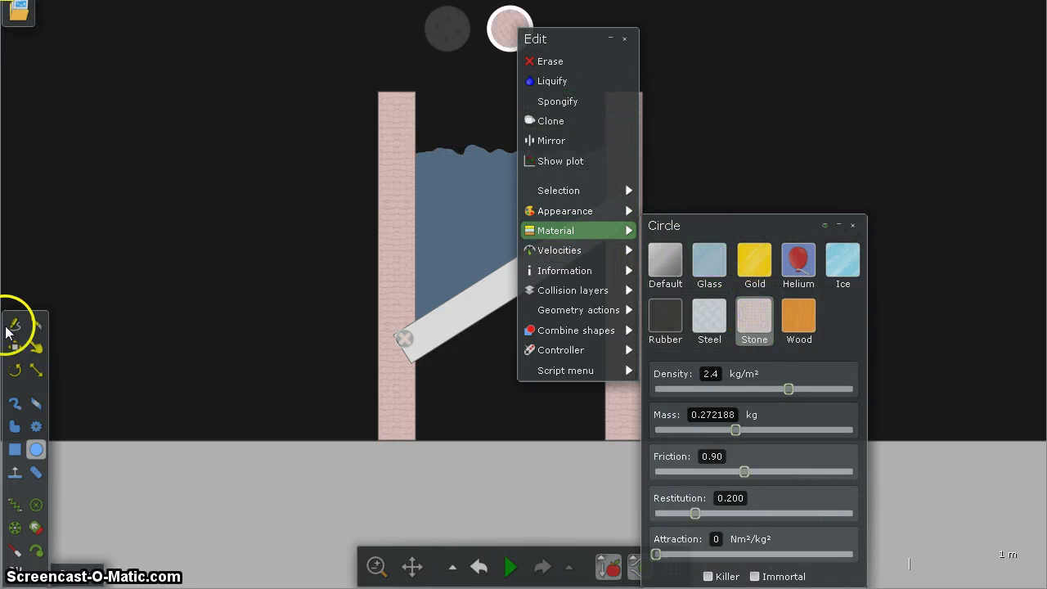
{"action": "left_click", "coordinate": [14, 345]}
{"action": "left_click_drag", "start_coordinate": [519, 25], "coordinate": [568, 27]}
{"action": "mouse_move", "coordinate": [510, 565]}
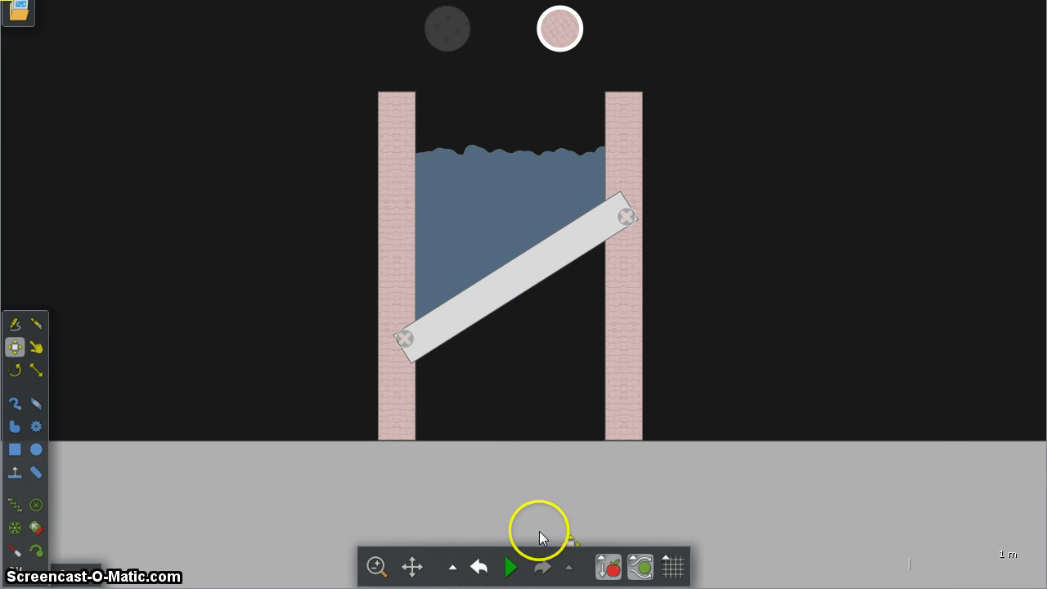
{"action": "left_click", "coordinate": [513, 567]}
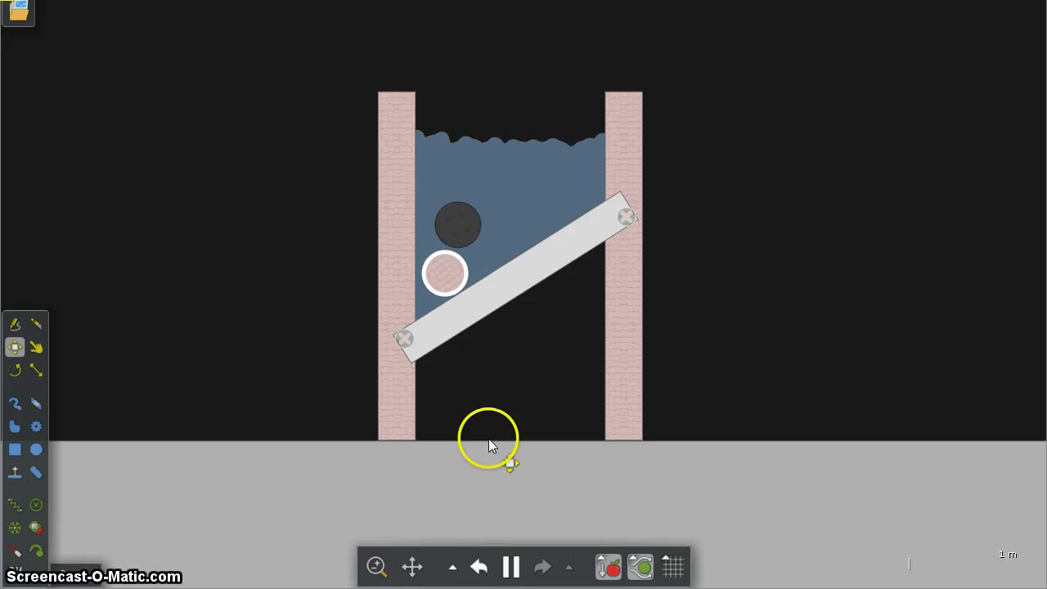
{"action": "left_click", "coordinate": [479, 567]}
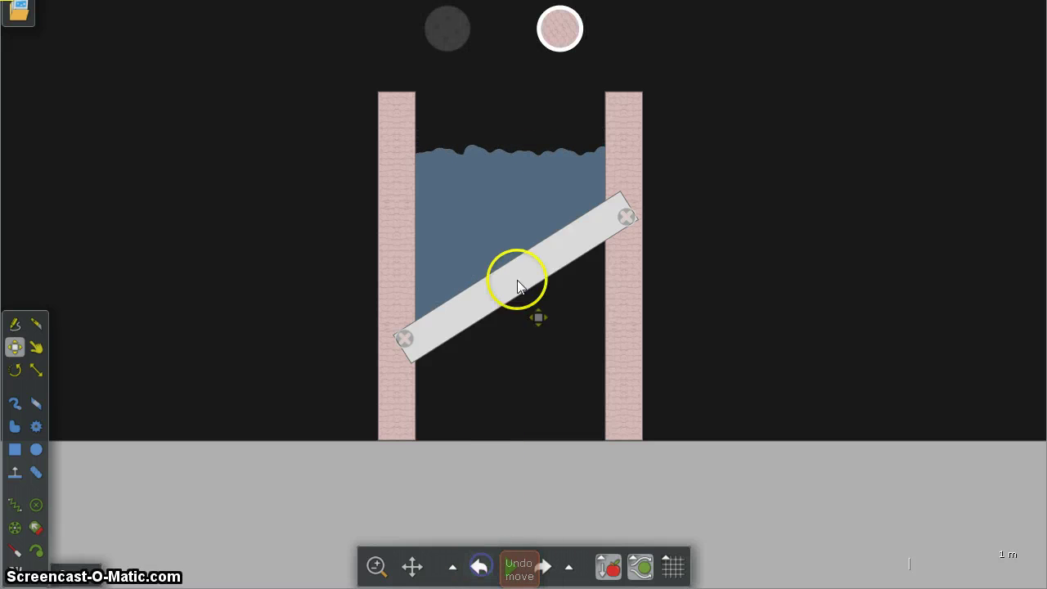
Reduce the dark rubber ball's material density from 1.5 to 0.17 kg/m²
{"action": "right_click", "coordinate": [446, 42]}
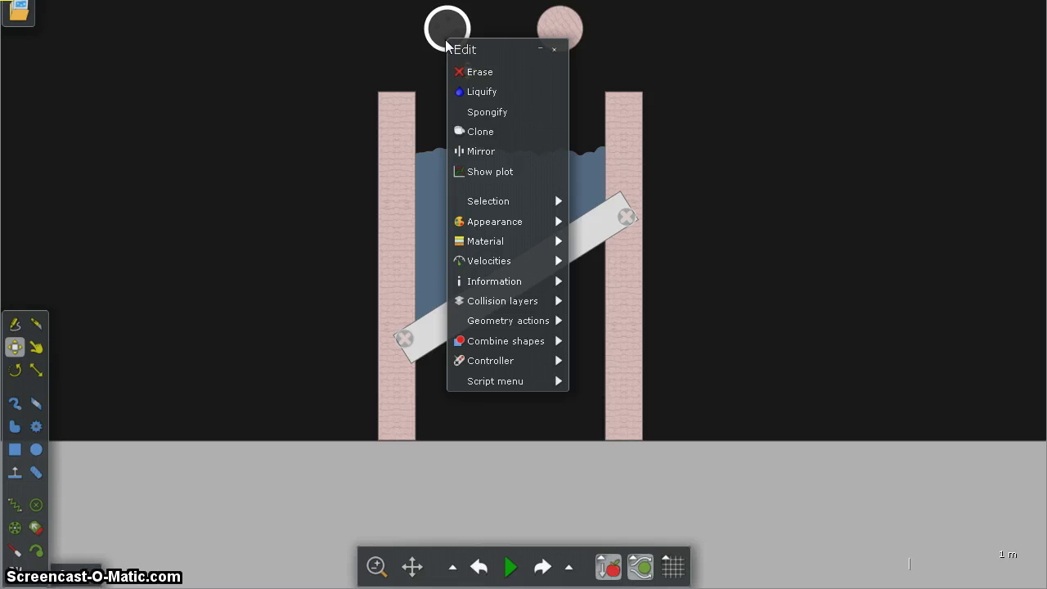
{"action": "mouse_move", "coordinate": [472, 243]}
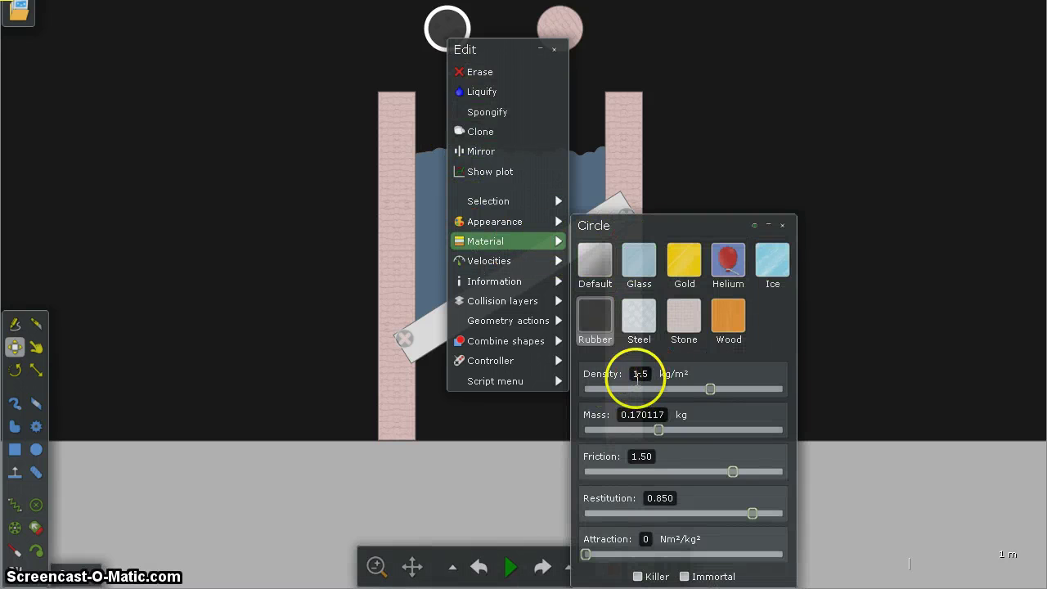
{"action": "left_click_drag", "start_coordinate": [709, 394], "coordinate": [684, 396]}
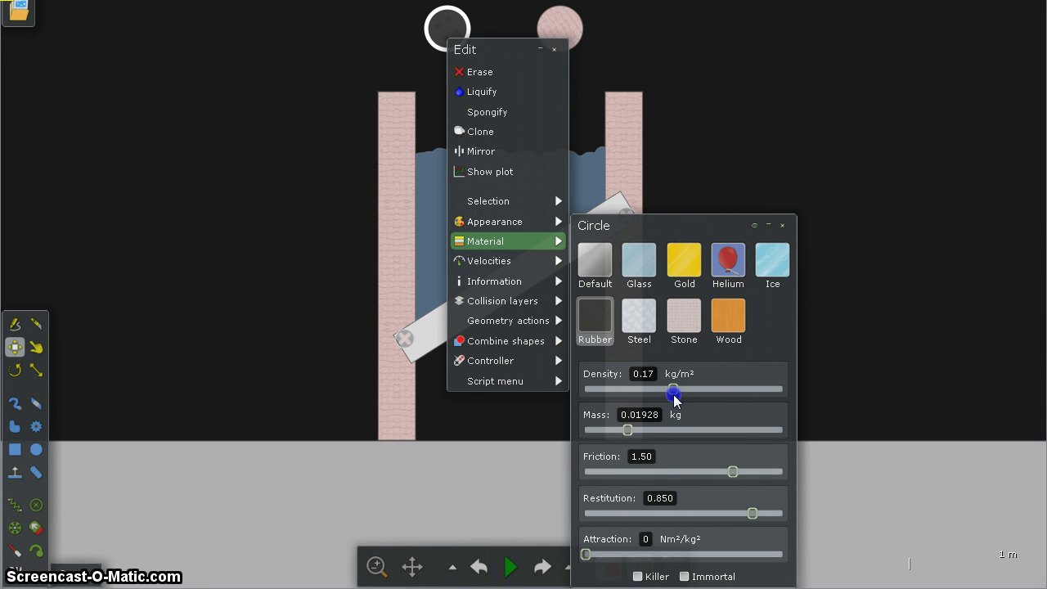
{"action": "left_click_drag", "start_coordinate": [674, 392], "coordinate": [678, 395]}
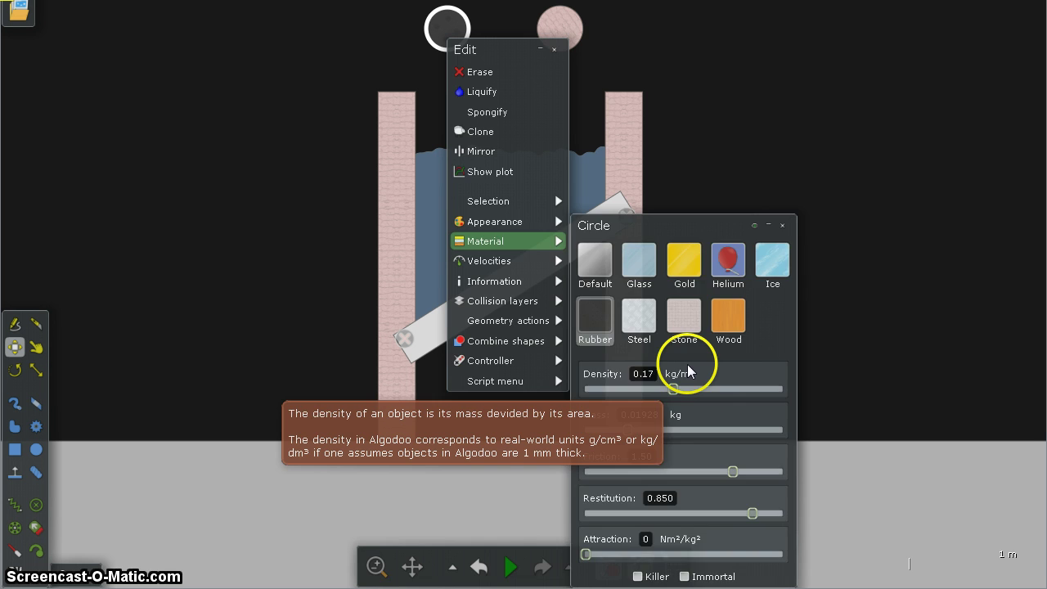
{"action": "key", "text": "Escape"}
{"action": "key", "text": "Escape"}
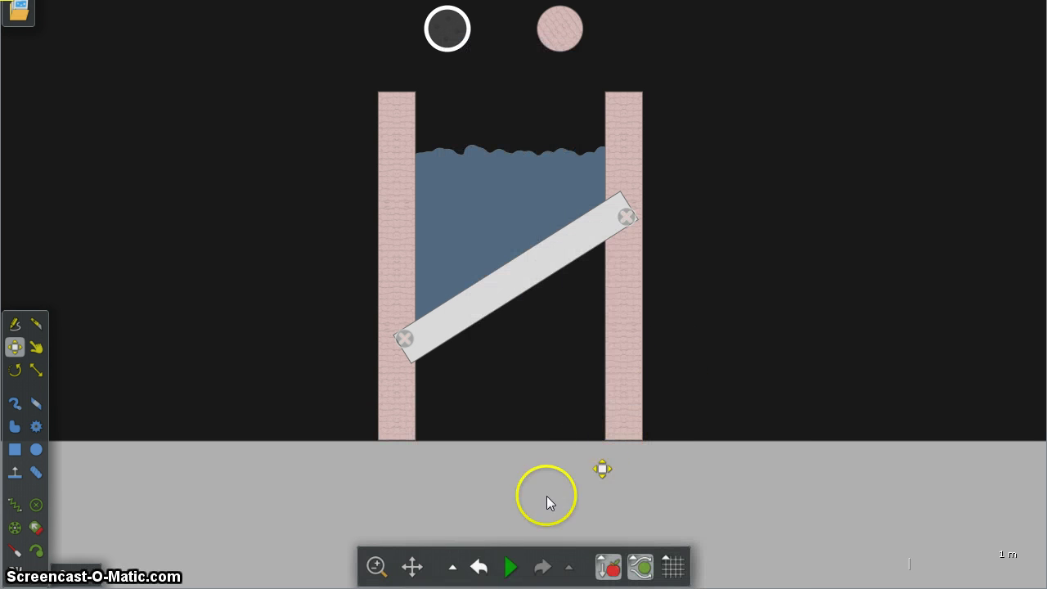
Play the simulation, checking the dark ball floats on the water and the pink stone ball sinks
{"action": "mouse_move", "coordinate": [510, 568]}
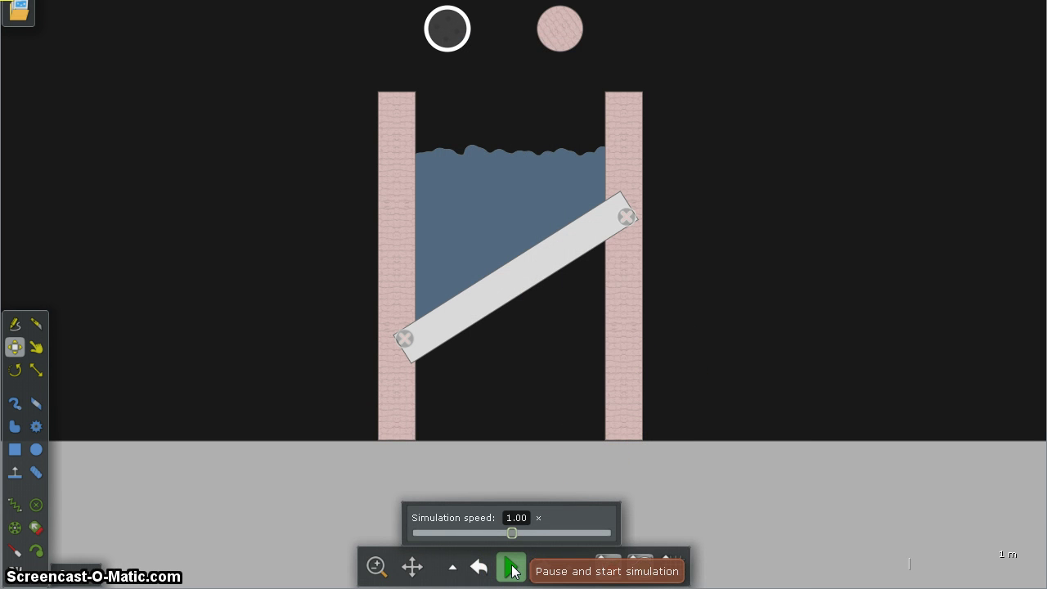
{"action": "left_click", "coordinate": [511, 568]}
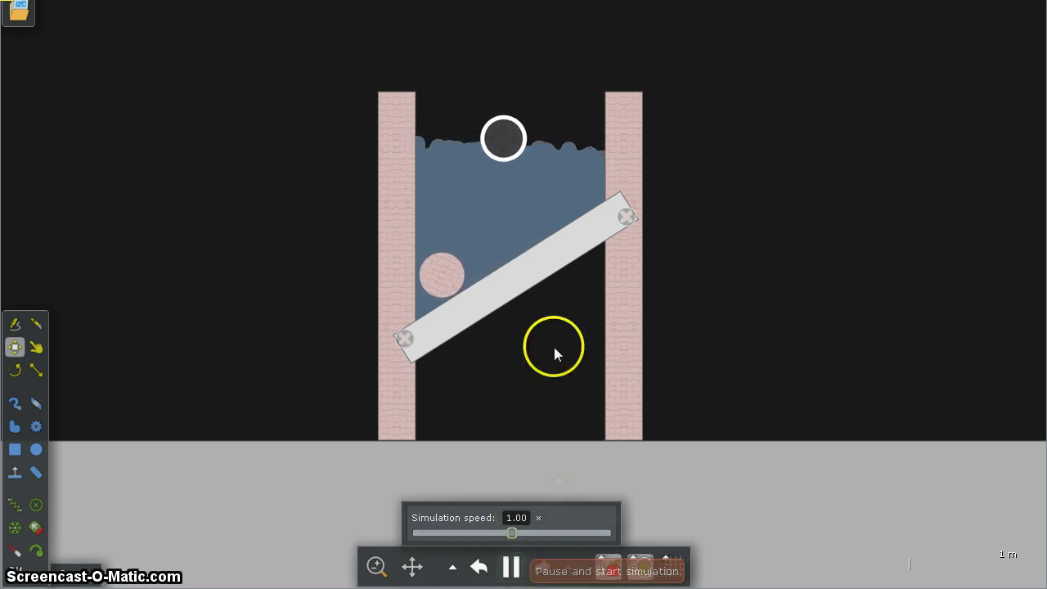
{"action": "mouse_move", "coordinate": [554, 347]}
{"action": "left_mouse_down"}
{"action": "mouse_move", "coordinate": [520, 149]}
{"action": "mouse_move", "coordinate": [490, 157]}
{"action": "mouse_move", "coordinate": [532, 153]}
{"action": "mouse_move", "coordinate": [529, 211]}
{"action": "left_mouse_up"}
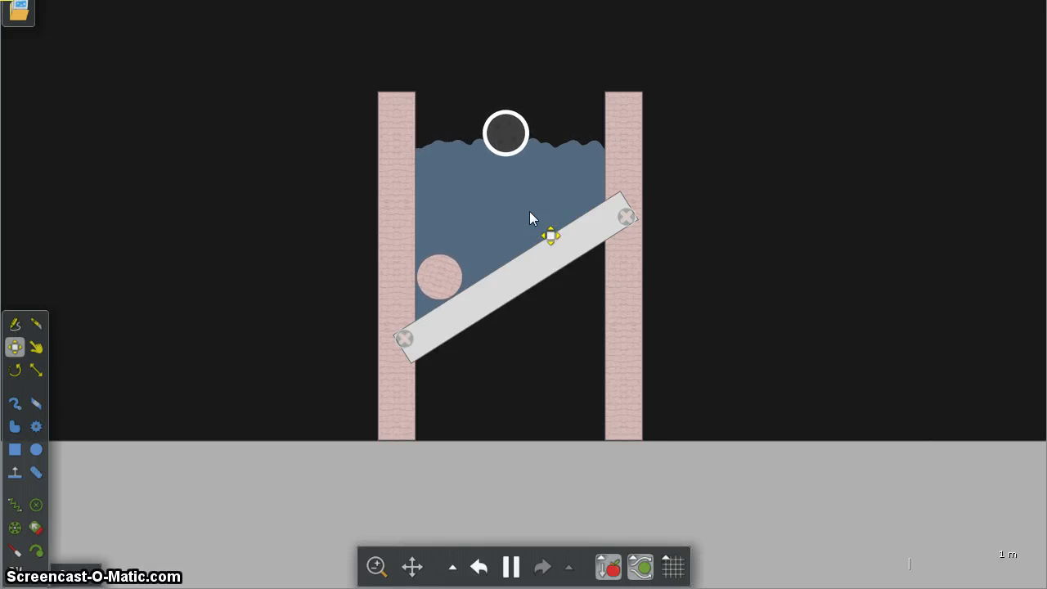
{"action": "left_click", "coordinate": [451, 148]}
{"action": "mouse_move", "coordinate": [451, 147]}
{"action": "left_mouse_down"}
{"action": "mouse_move", "coordinate": [547, 150]}
{"action": "mouse_move", "coordinate": [547, 234]}
{"action": "left_mouse_up"}
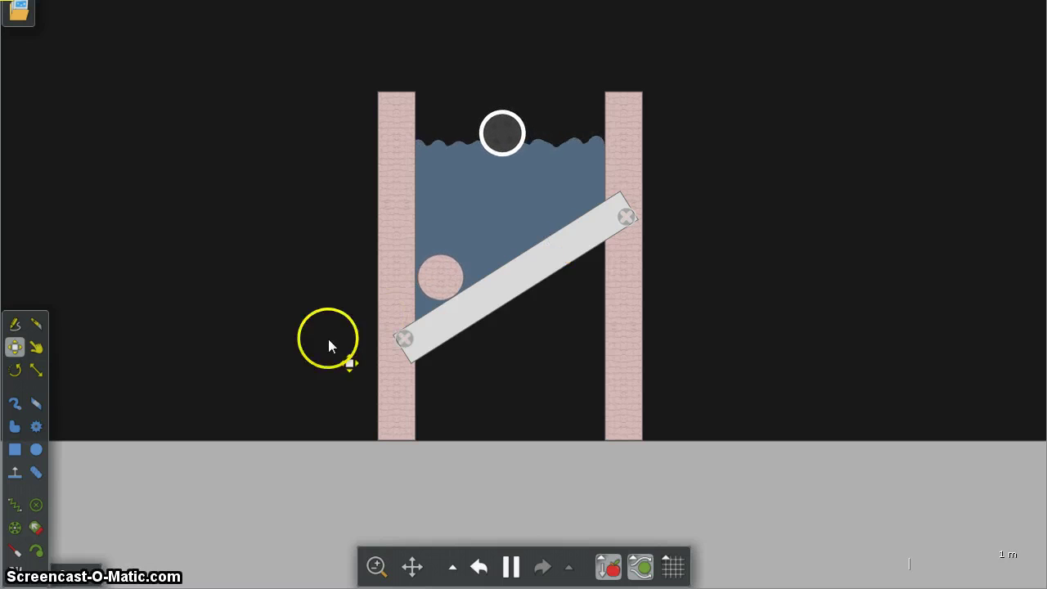
{"action": "left_click_drag", "start_coordinate": [330, 344], "coordinate": [15, 368]}
{"action": "left_click", "coordinate": [51, 505]}
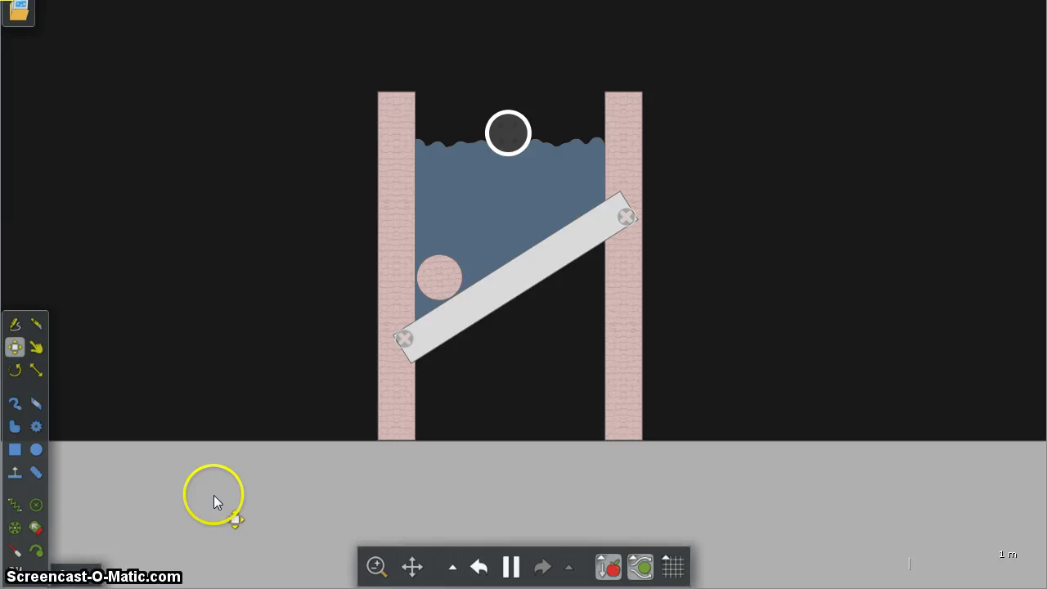